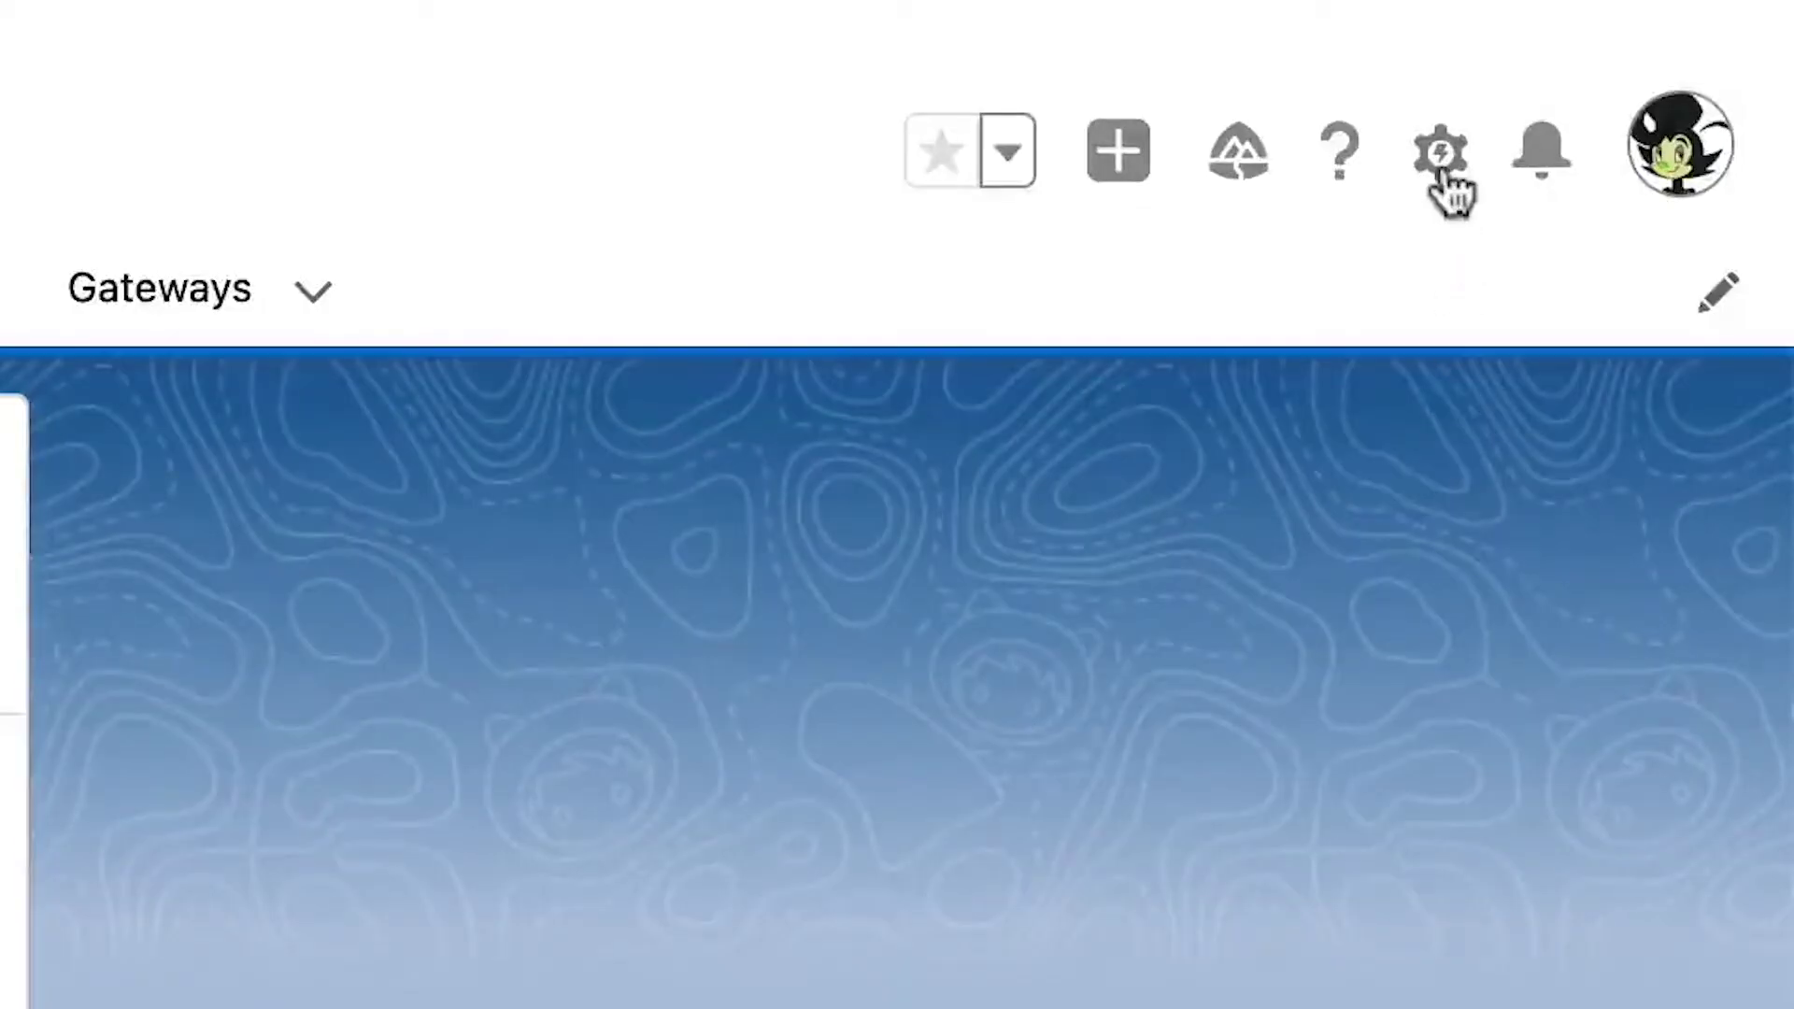
From Setup's Sites page, start a site labelled Payment Request (Payment_Request) with web address suffix pr
click(1440, 159)
click(1247, 342)
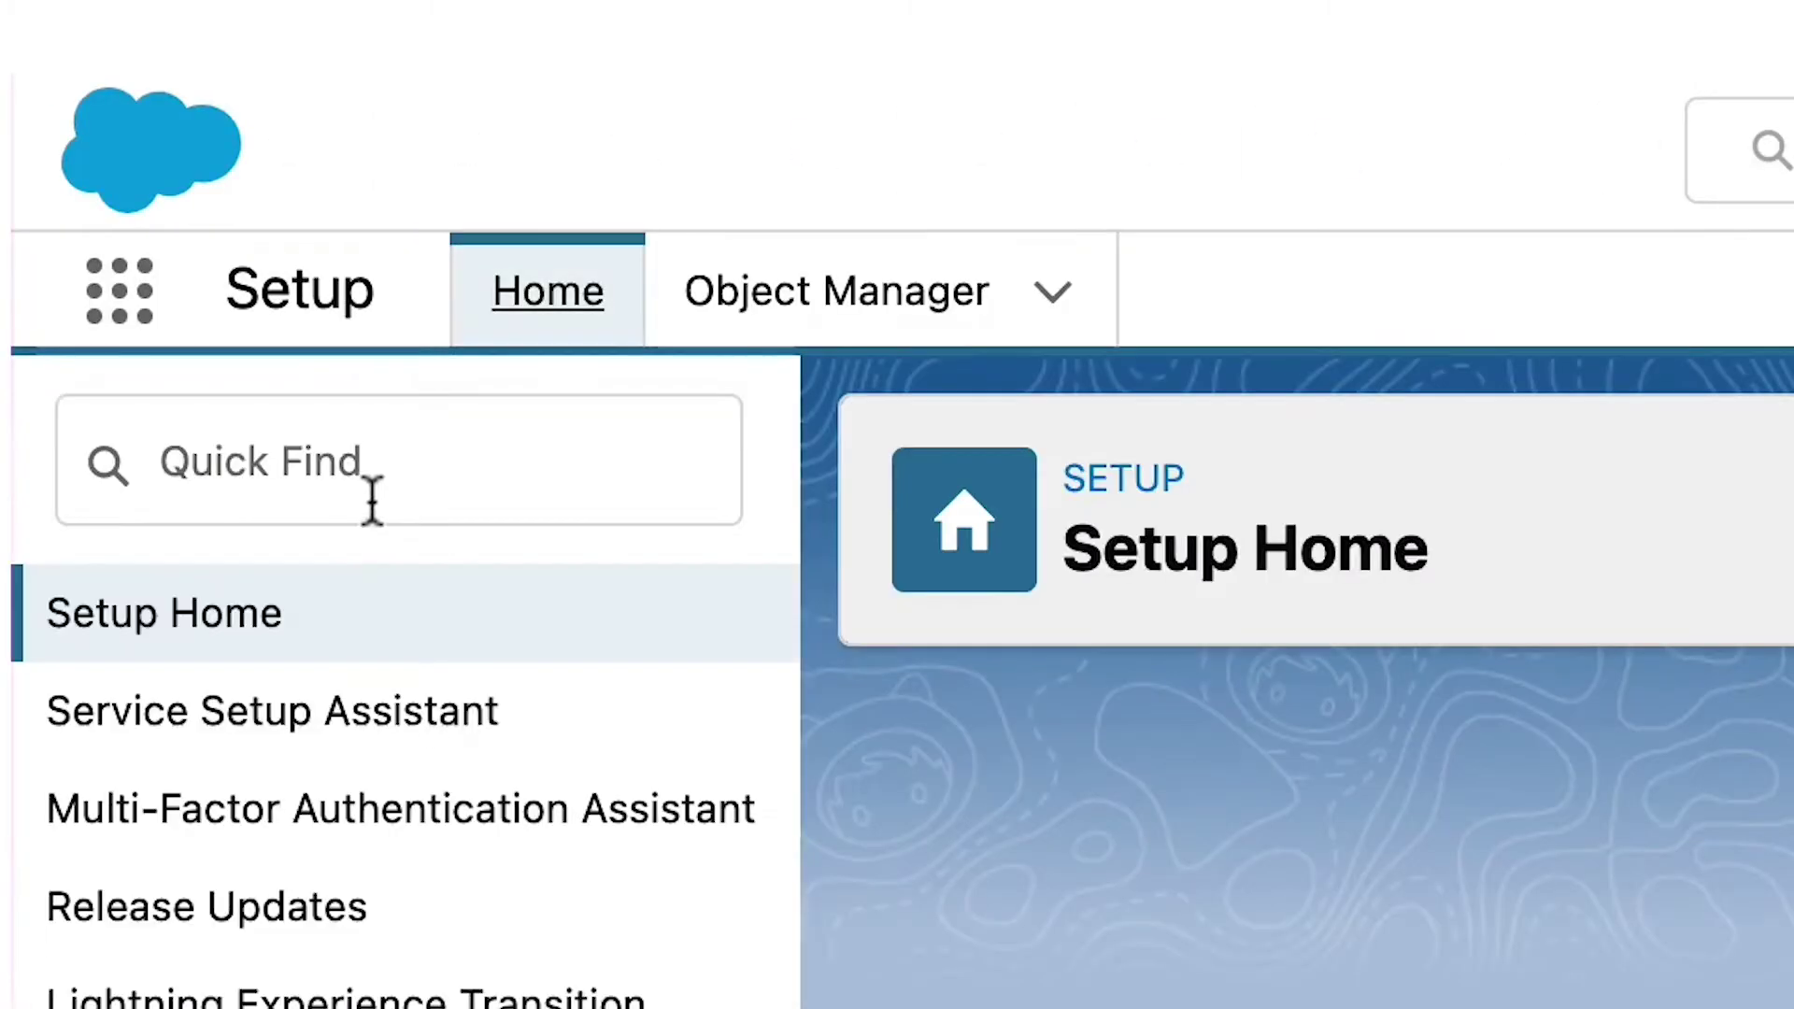
text(Si)
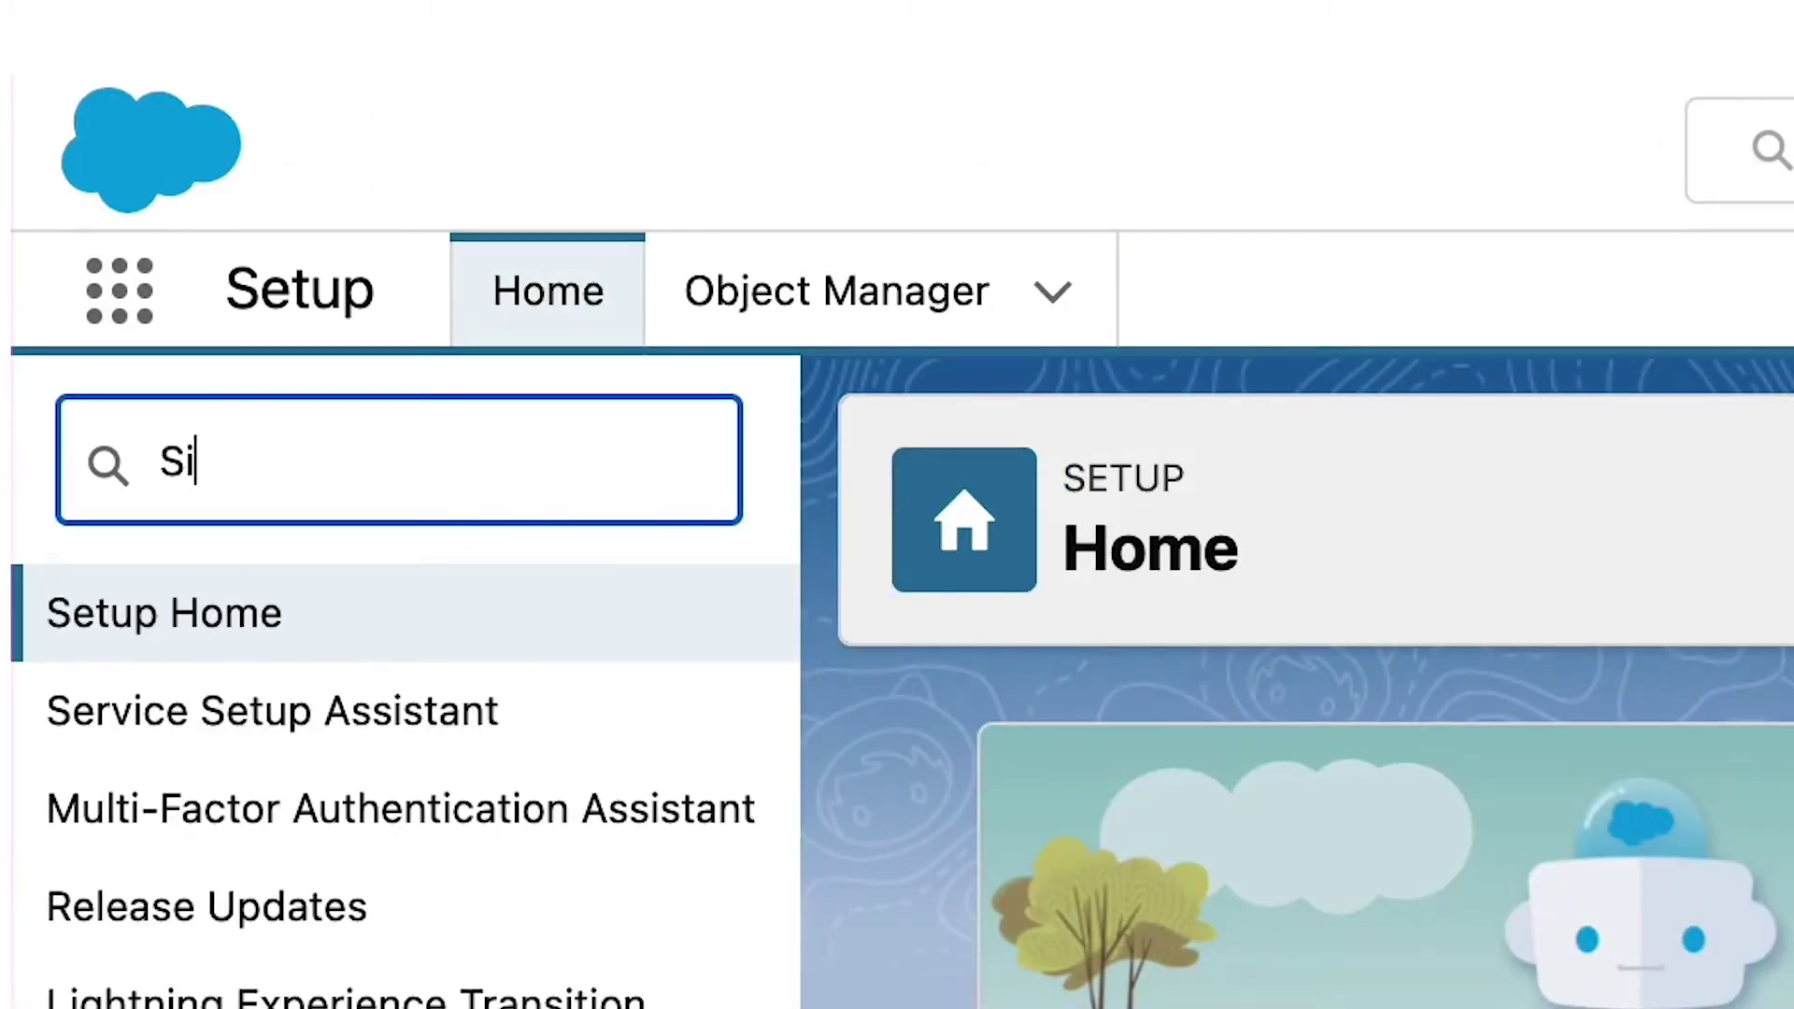
text(tes)
scroll(341, 588, down, 5)
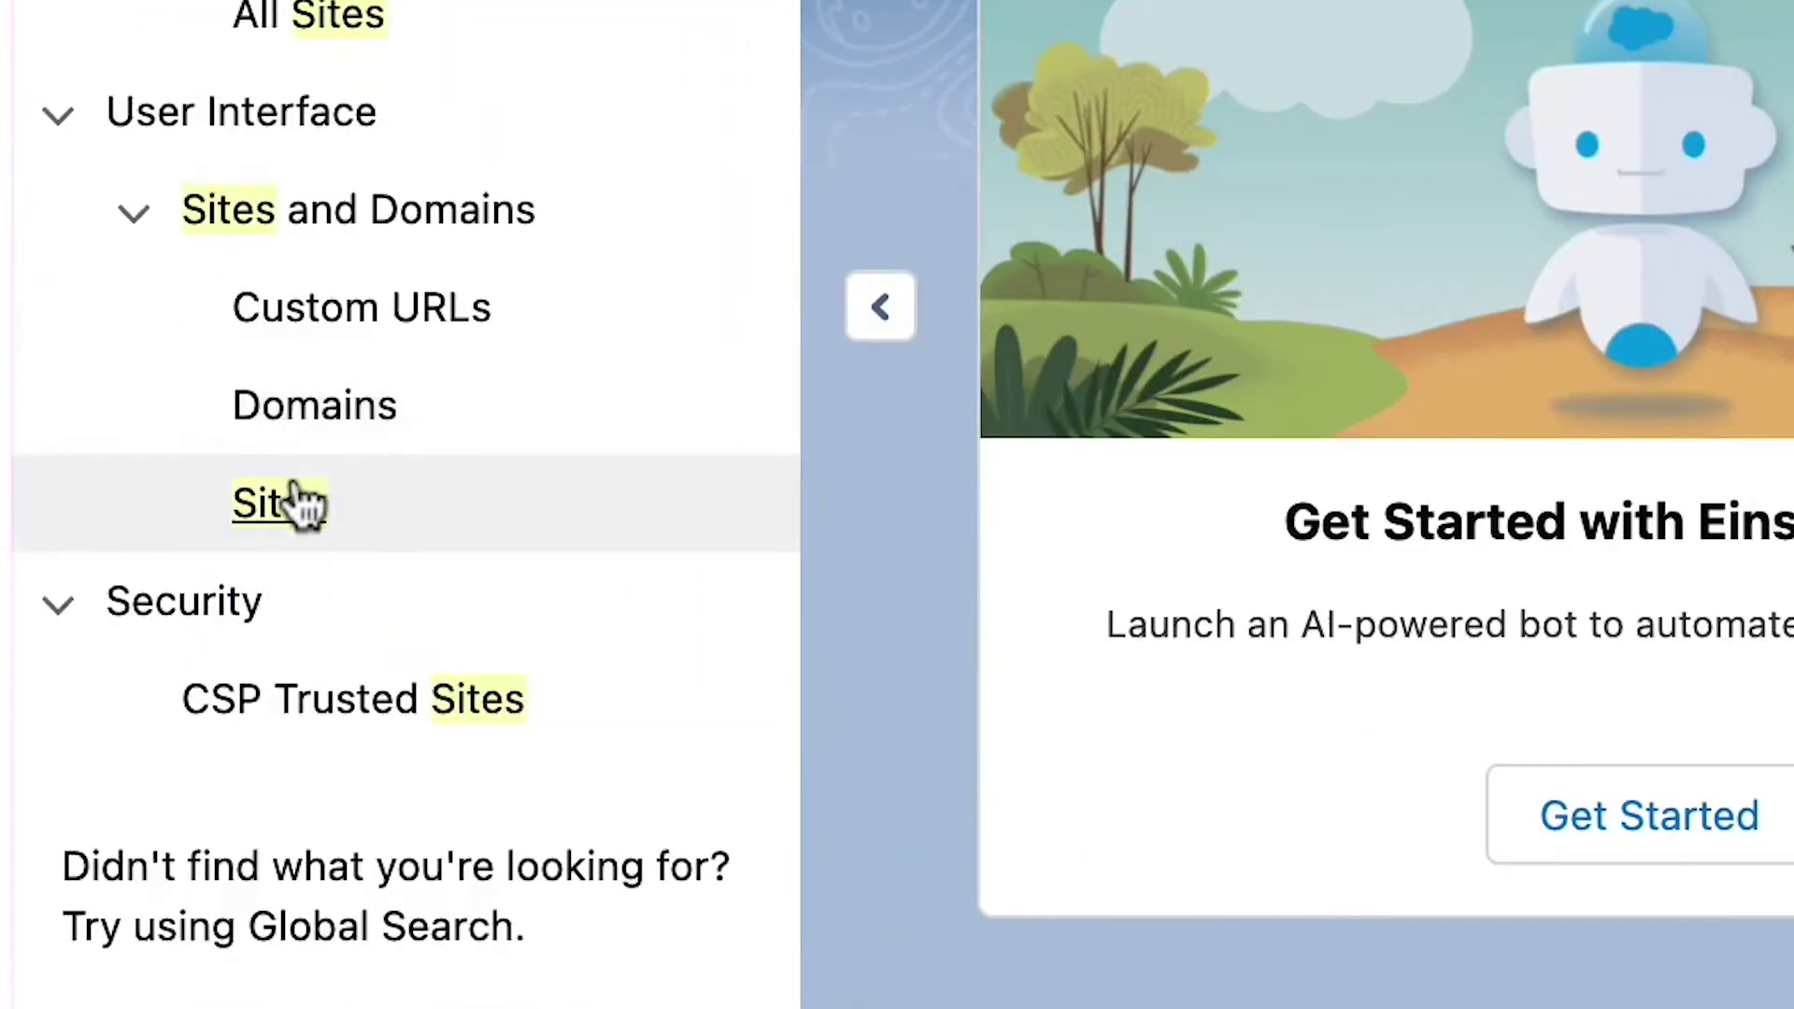
click(298, 505)
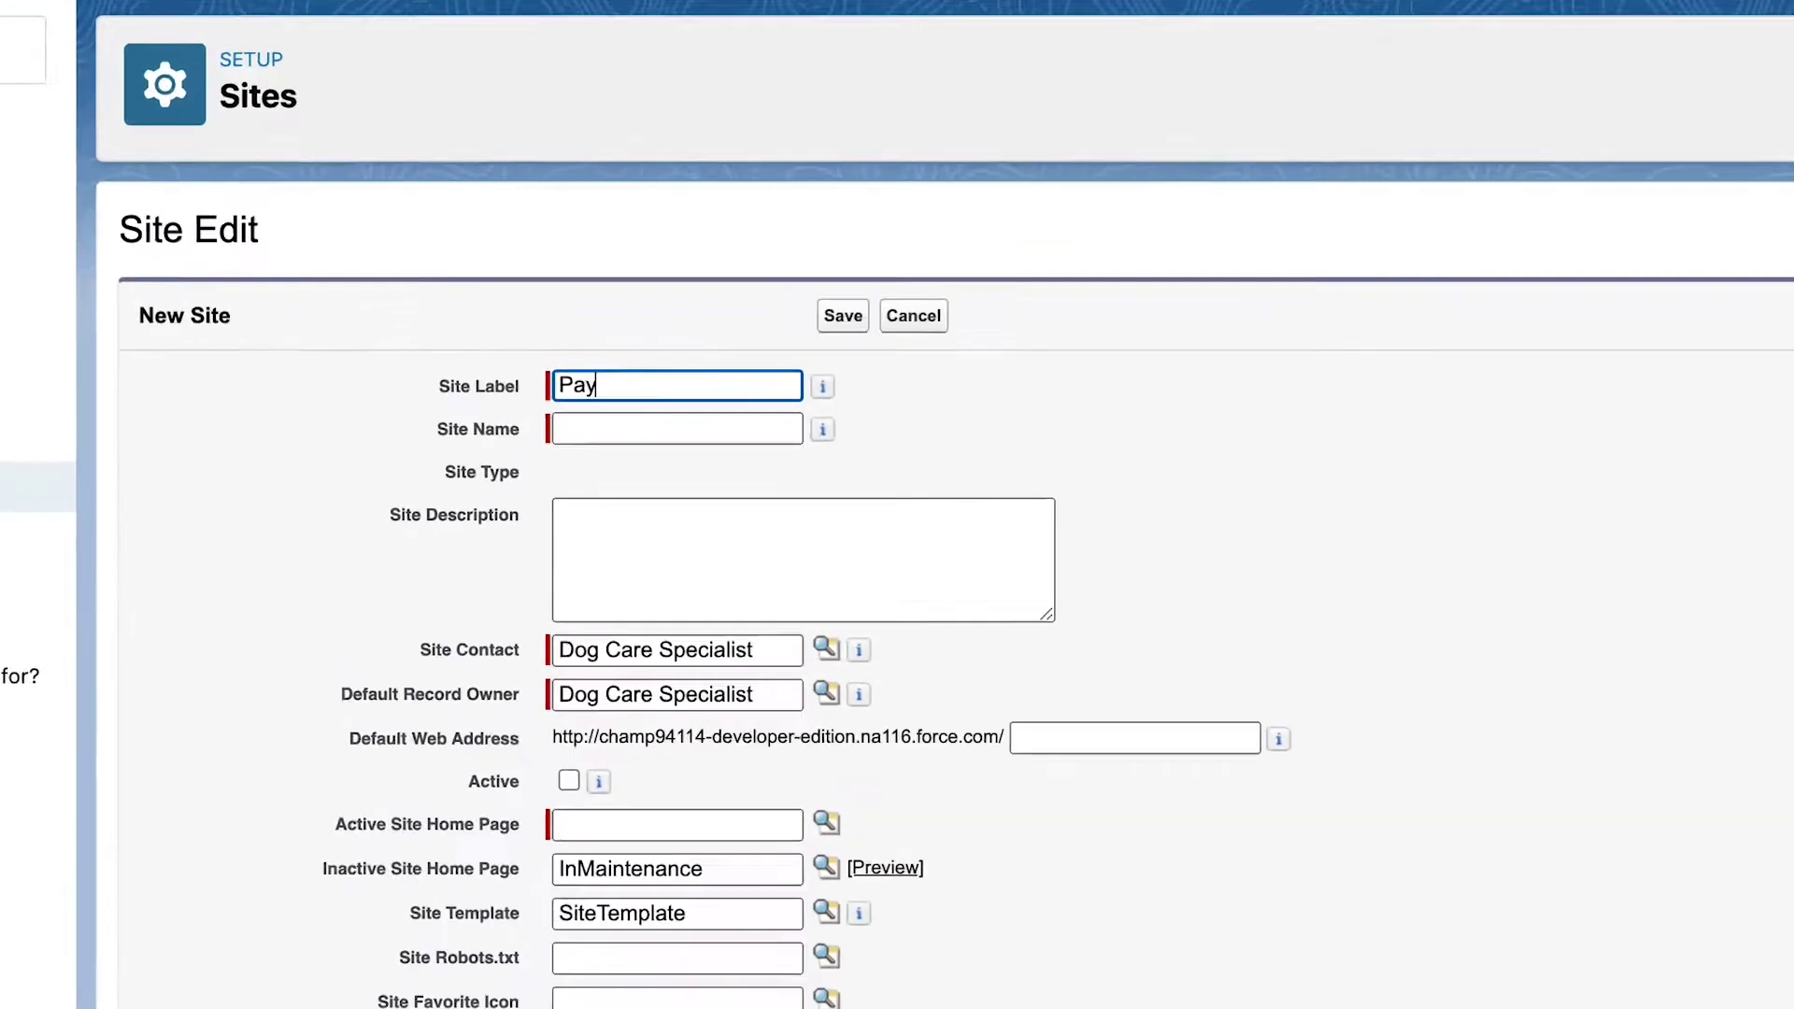
text(ment R)
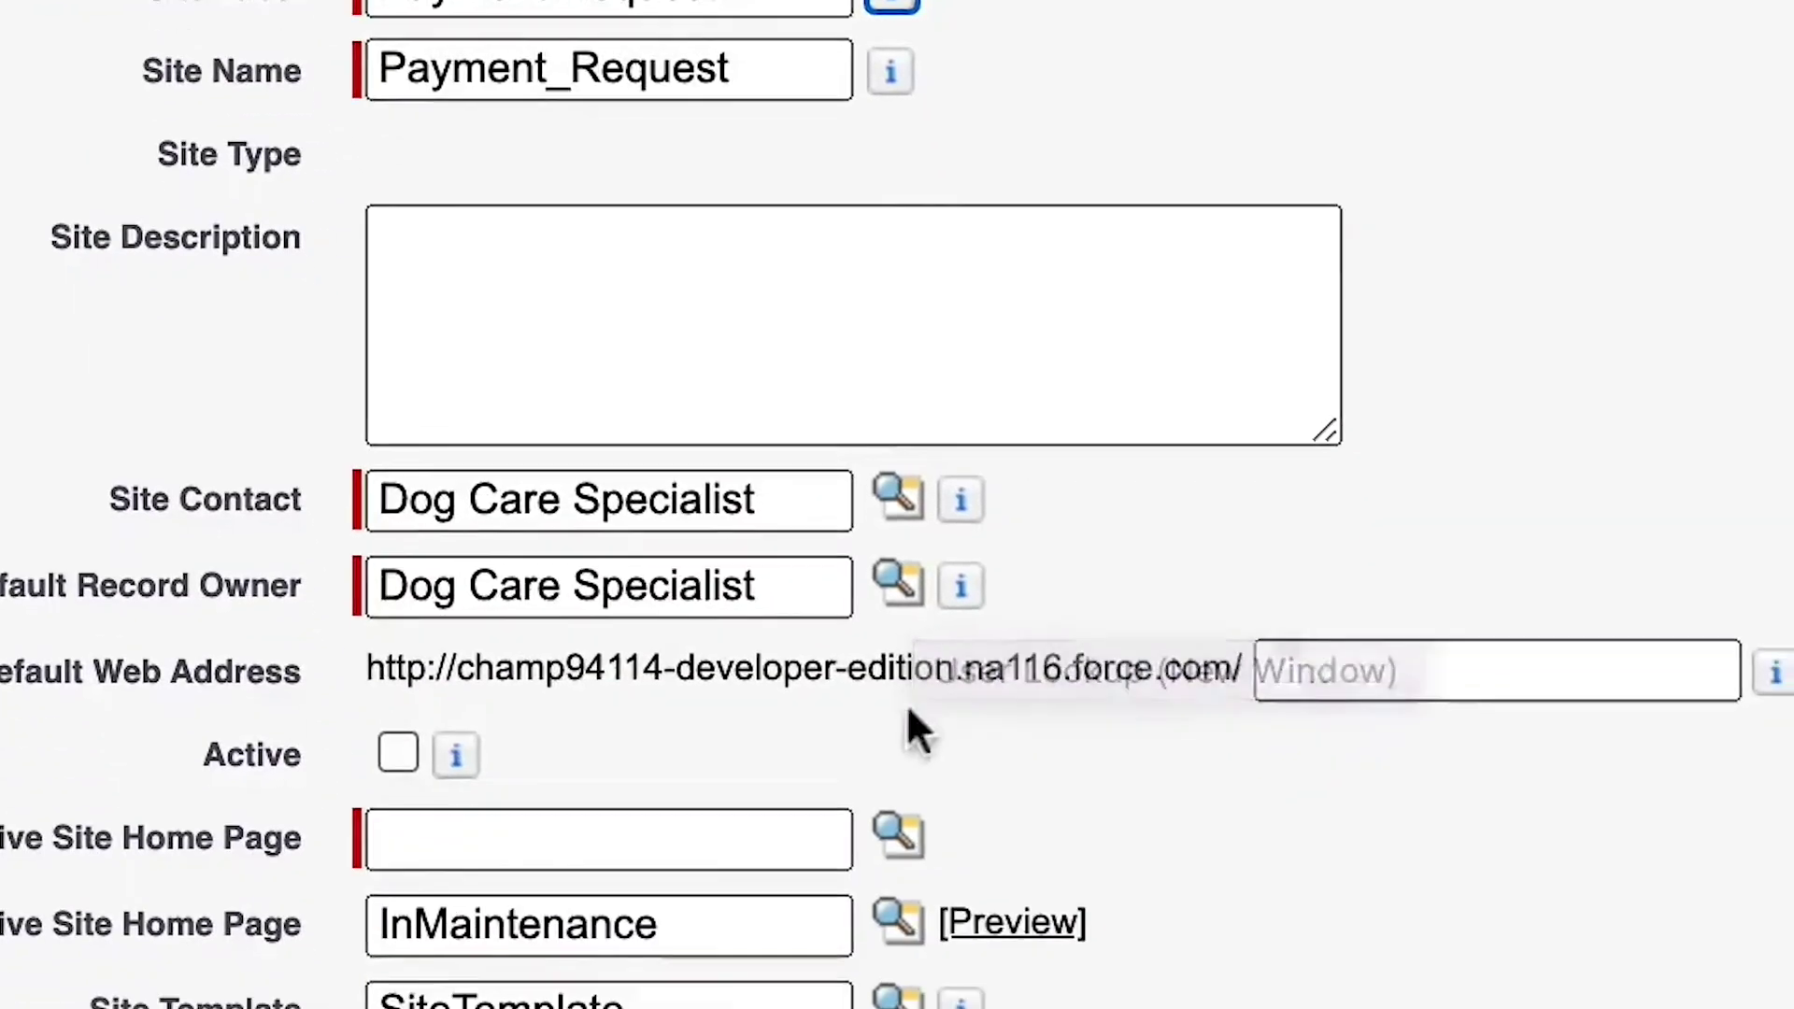
text(pr)
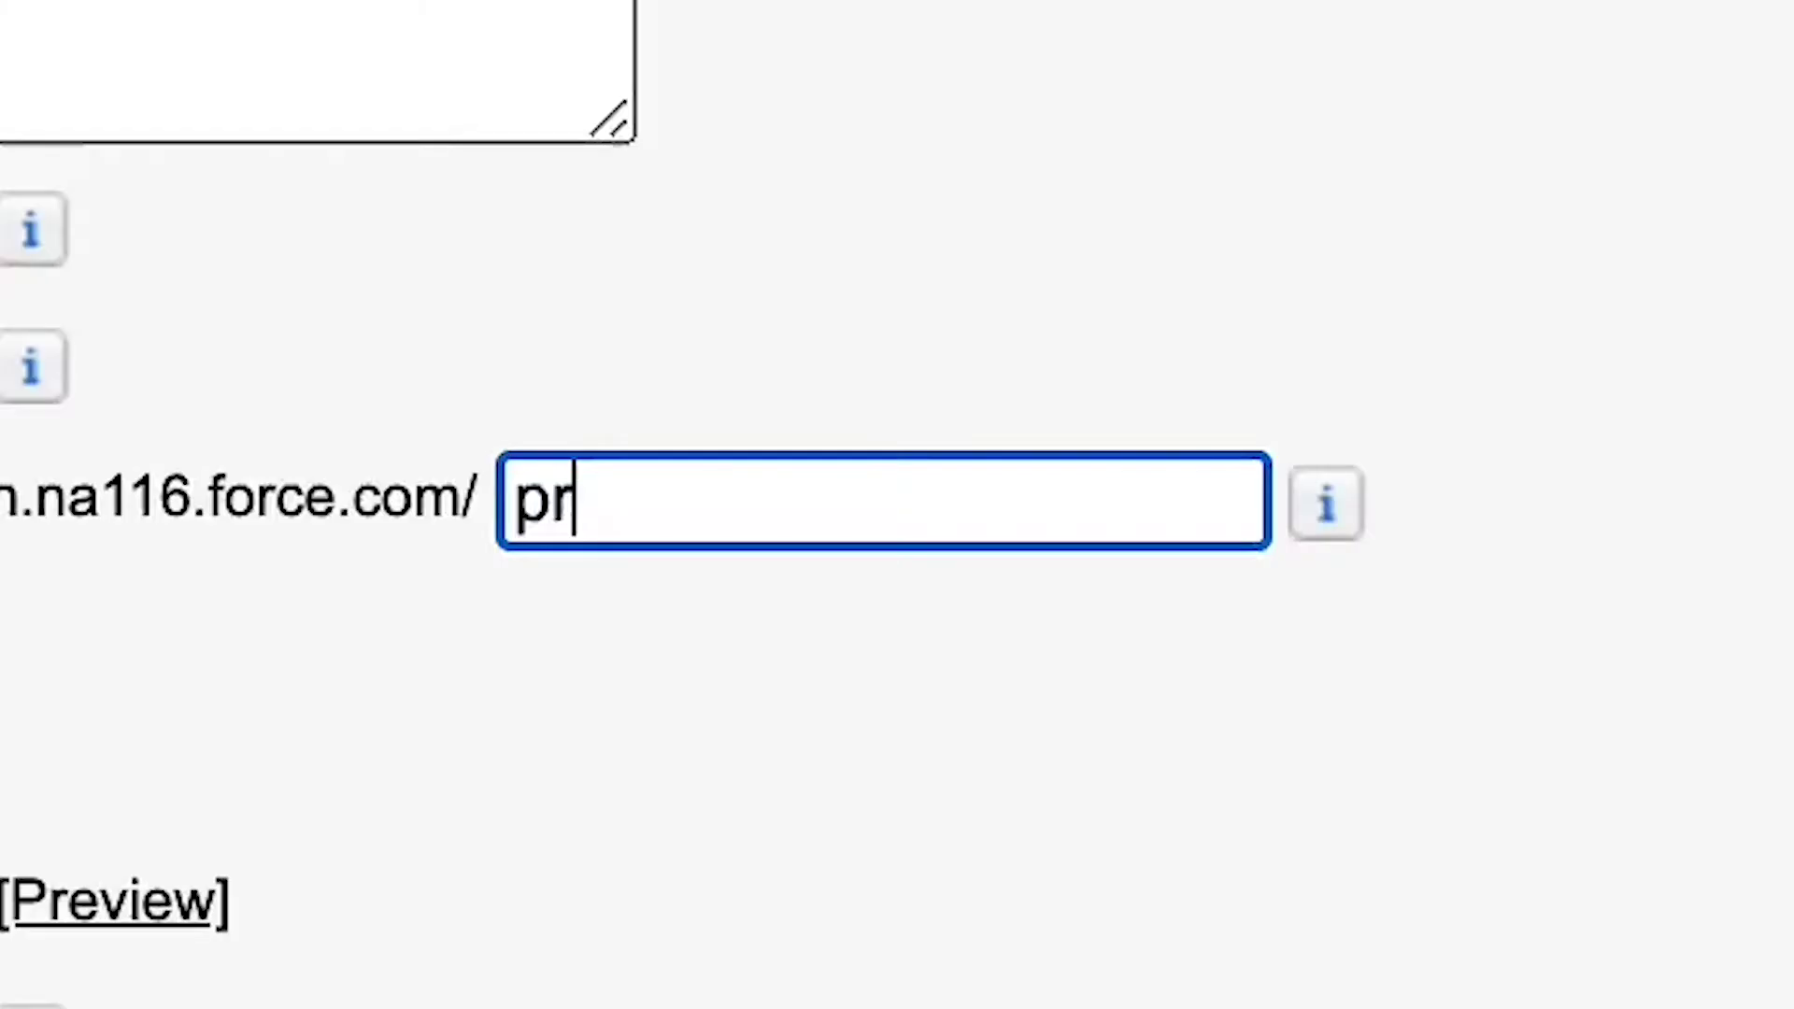
Set the PaymentRequest Visualforce page as the site's active home page and mark the site Active
click(321, 675)
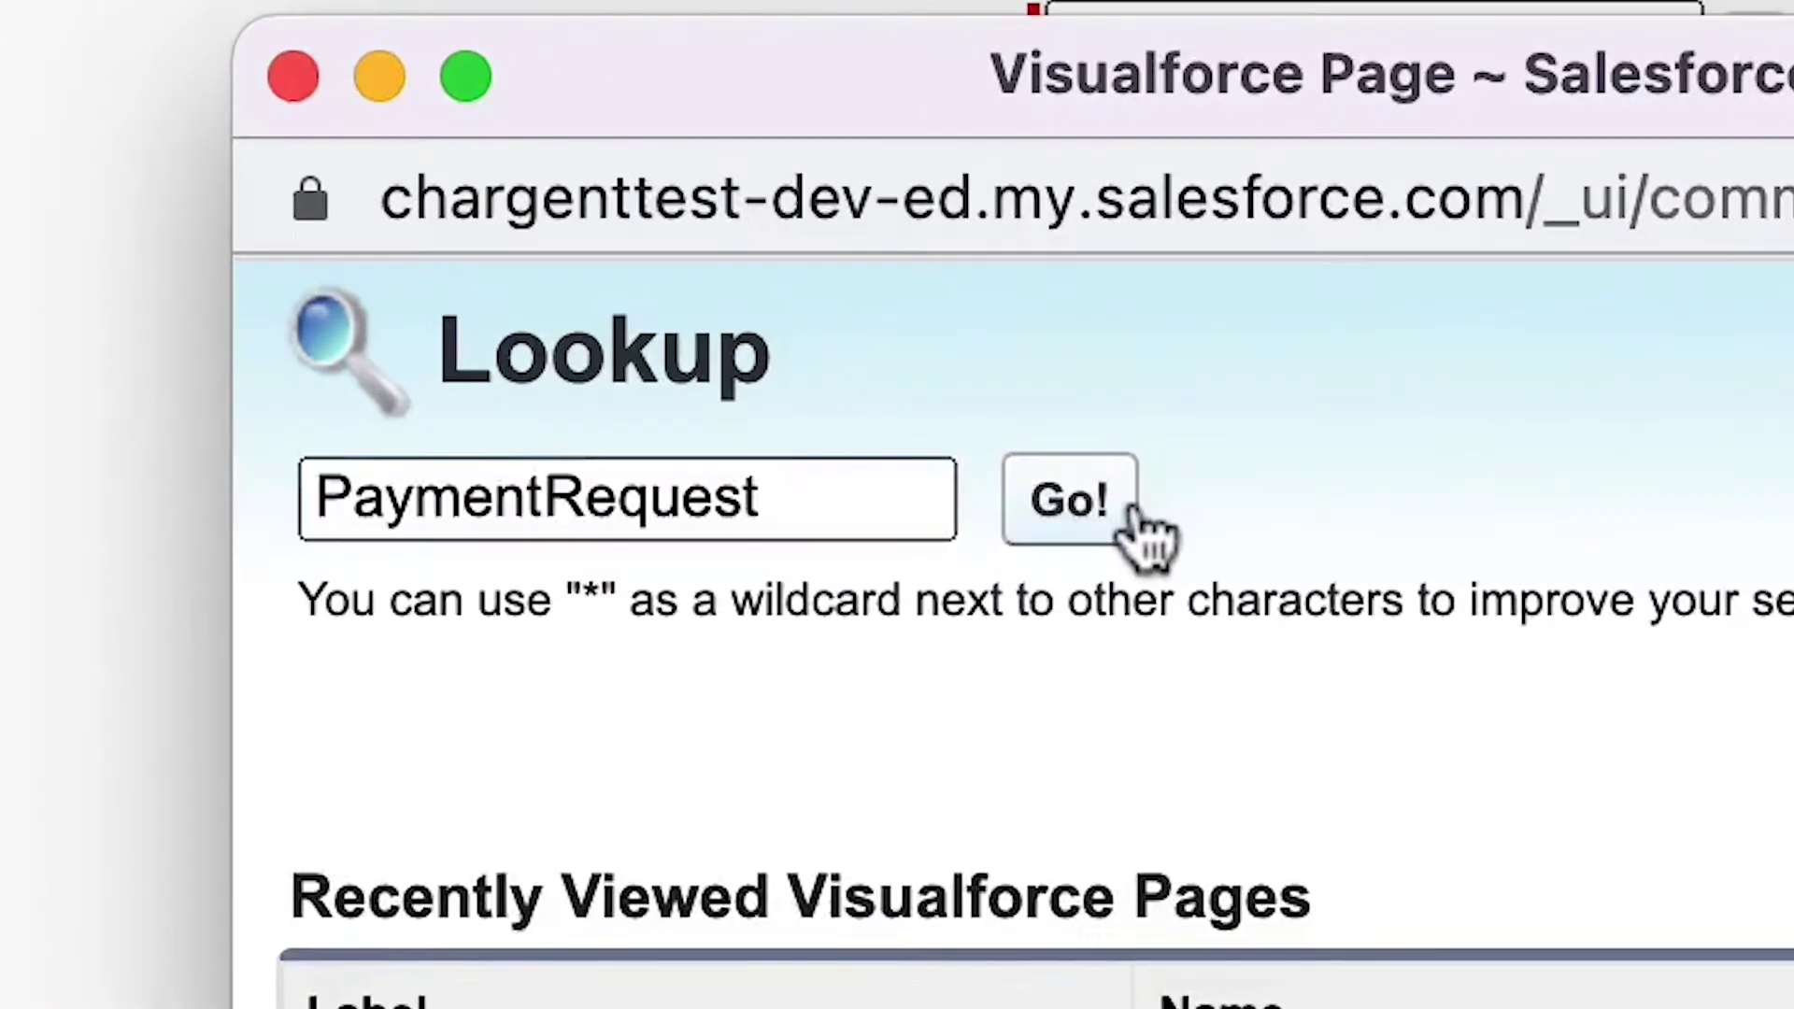
click(635, 285)
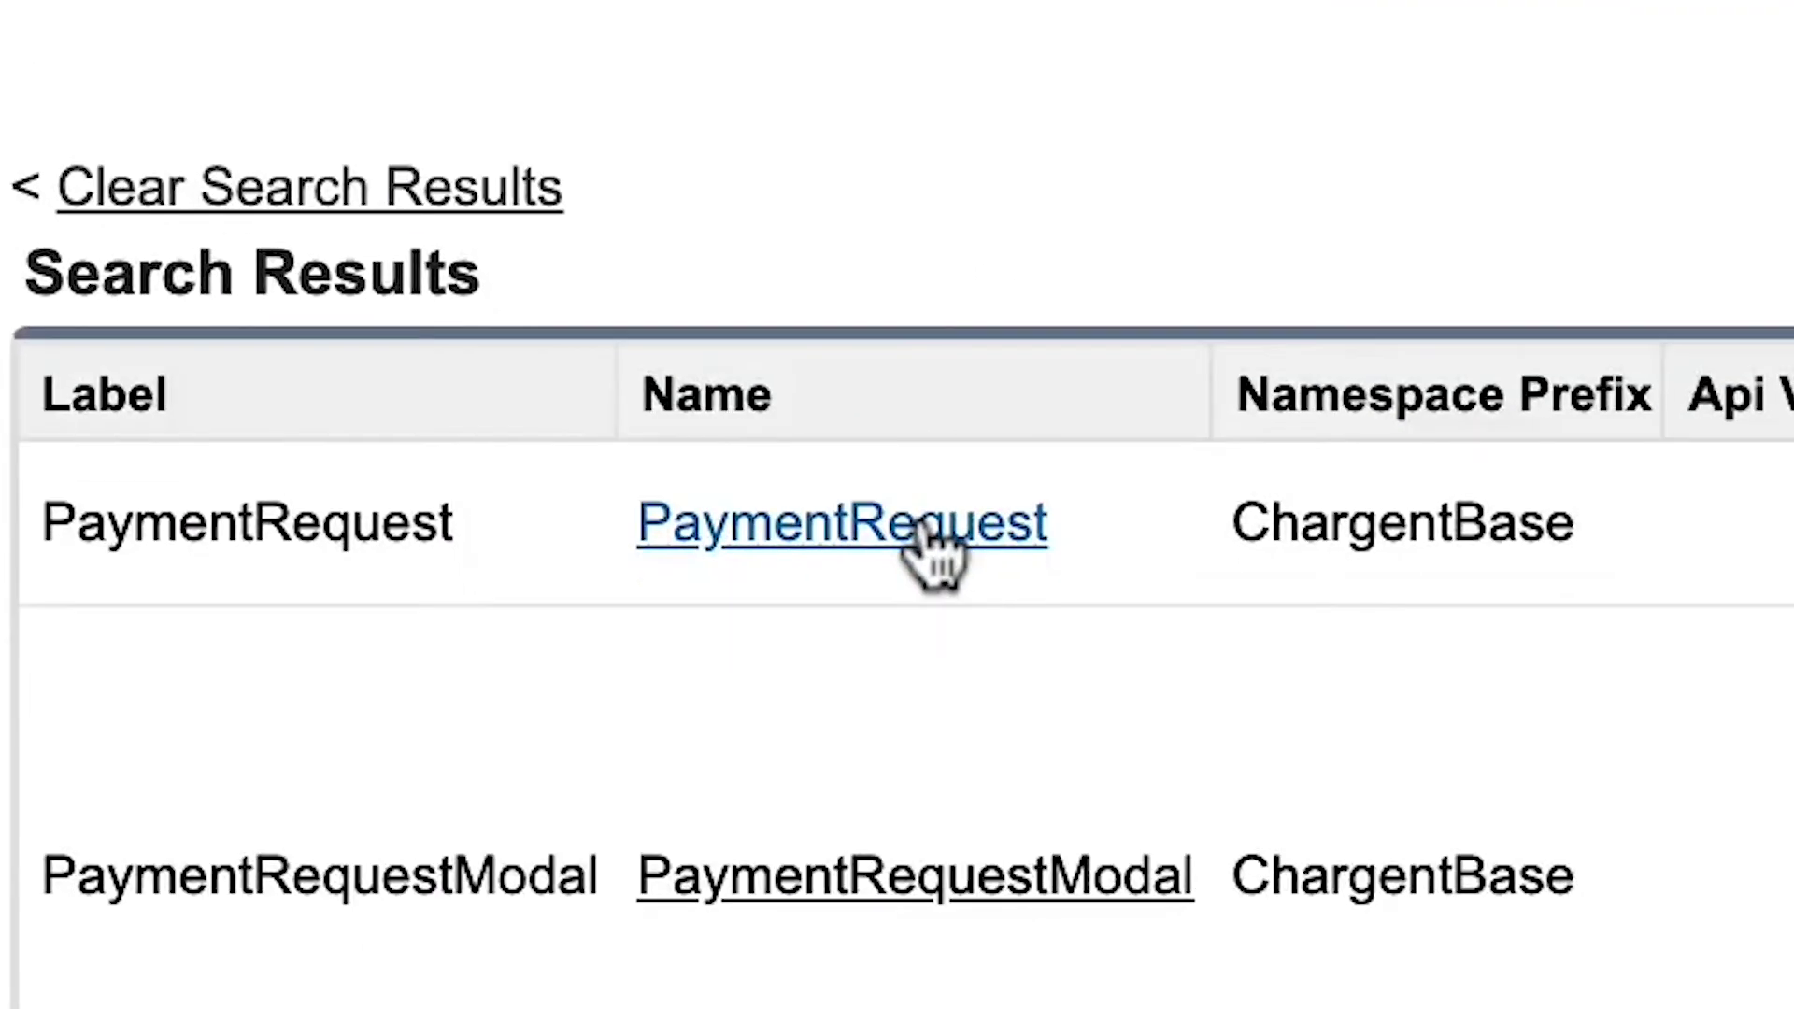
click(928, 553)
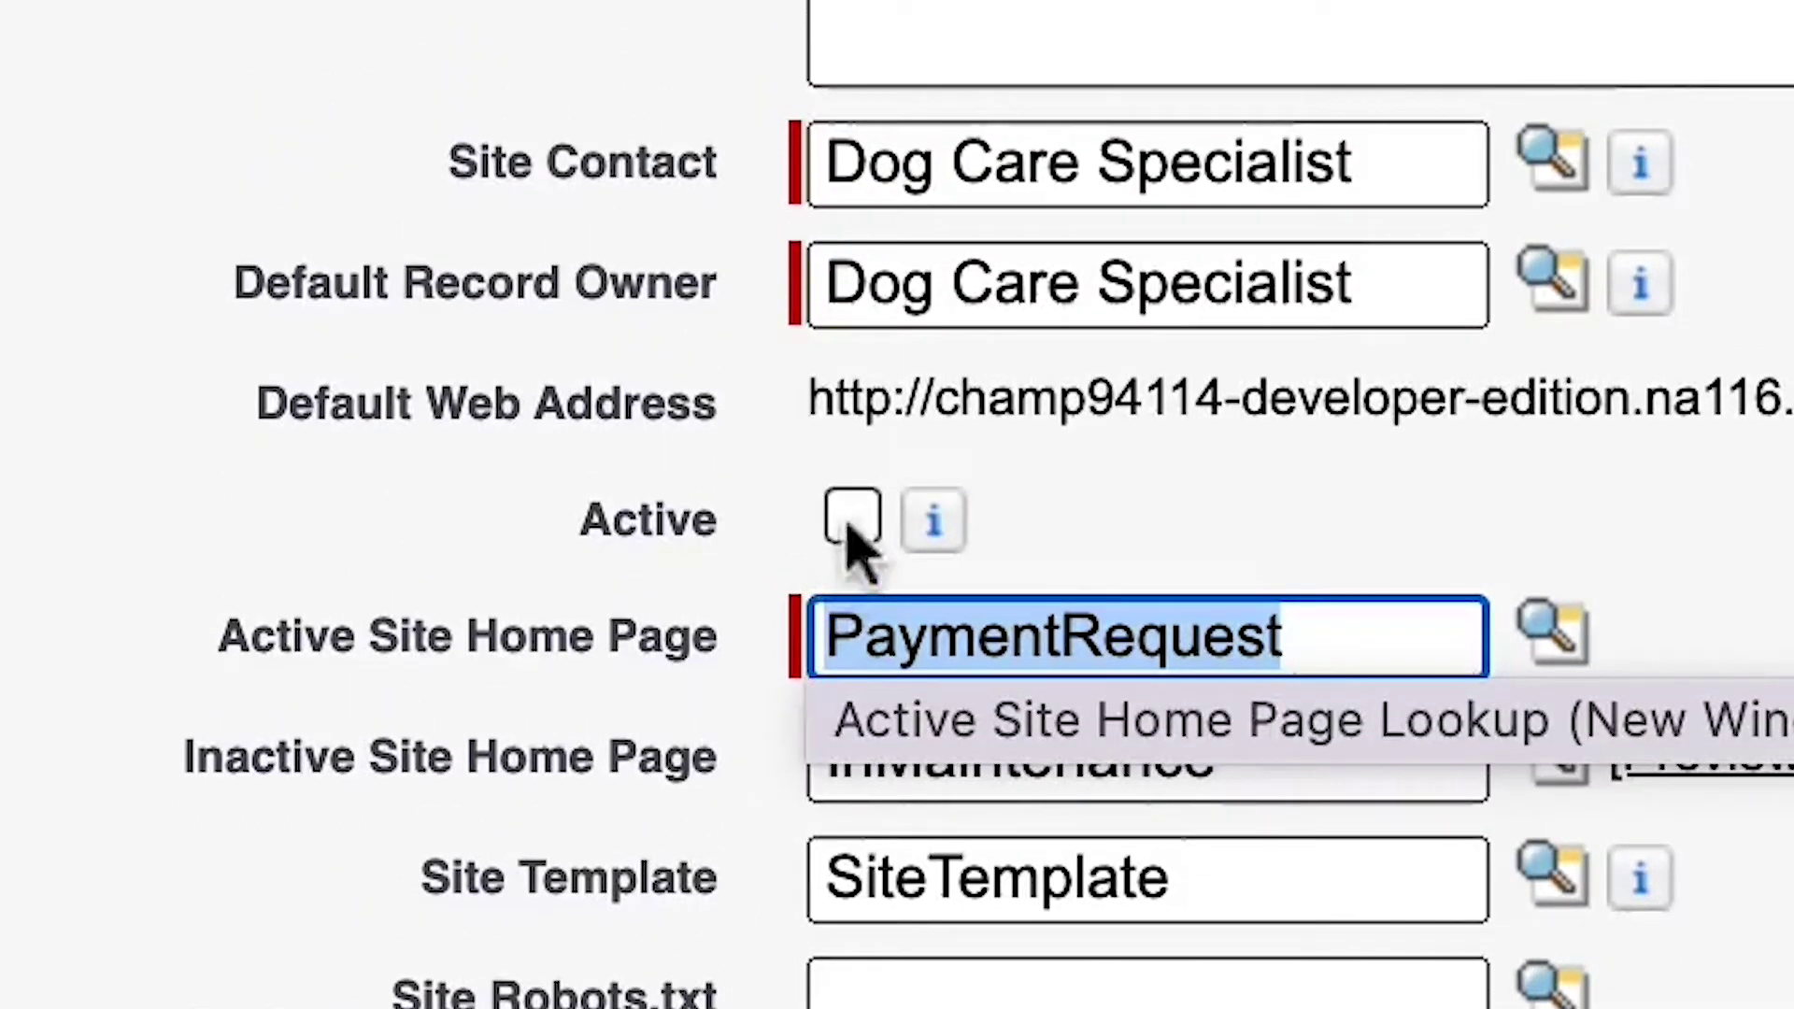
click(850, 521)
scroll(621, 762, down, 5)
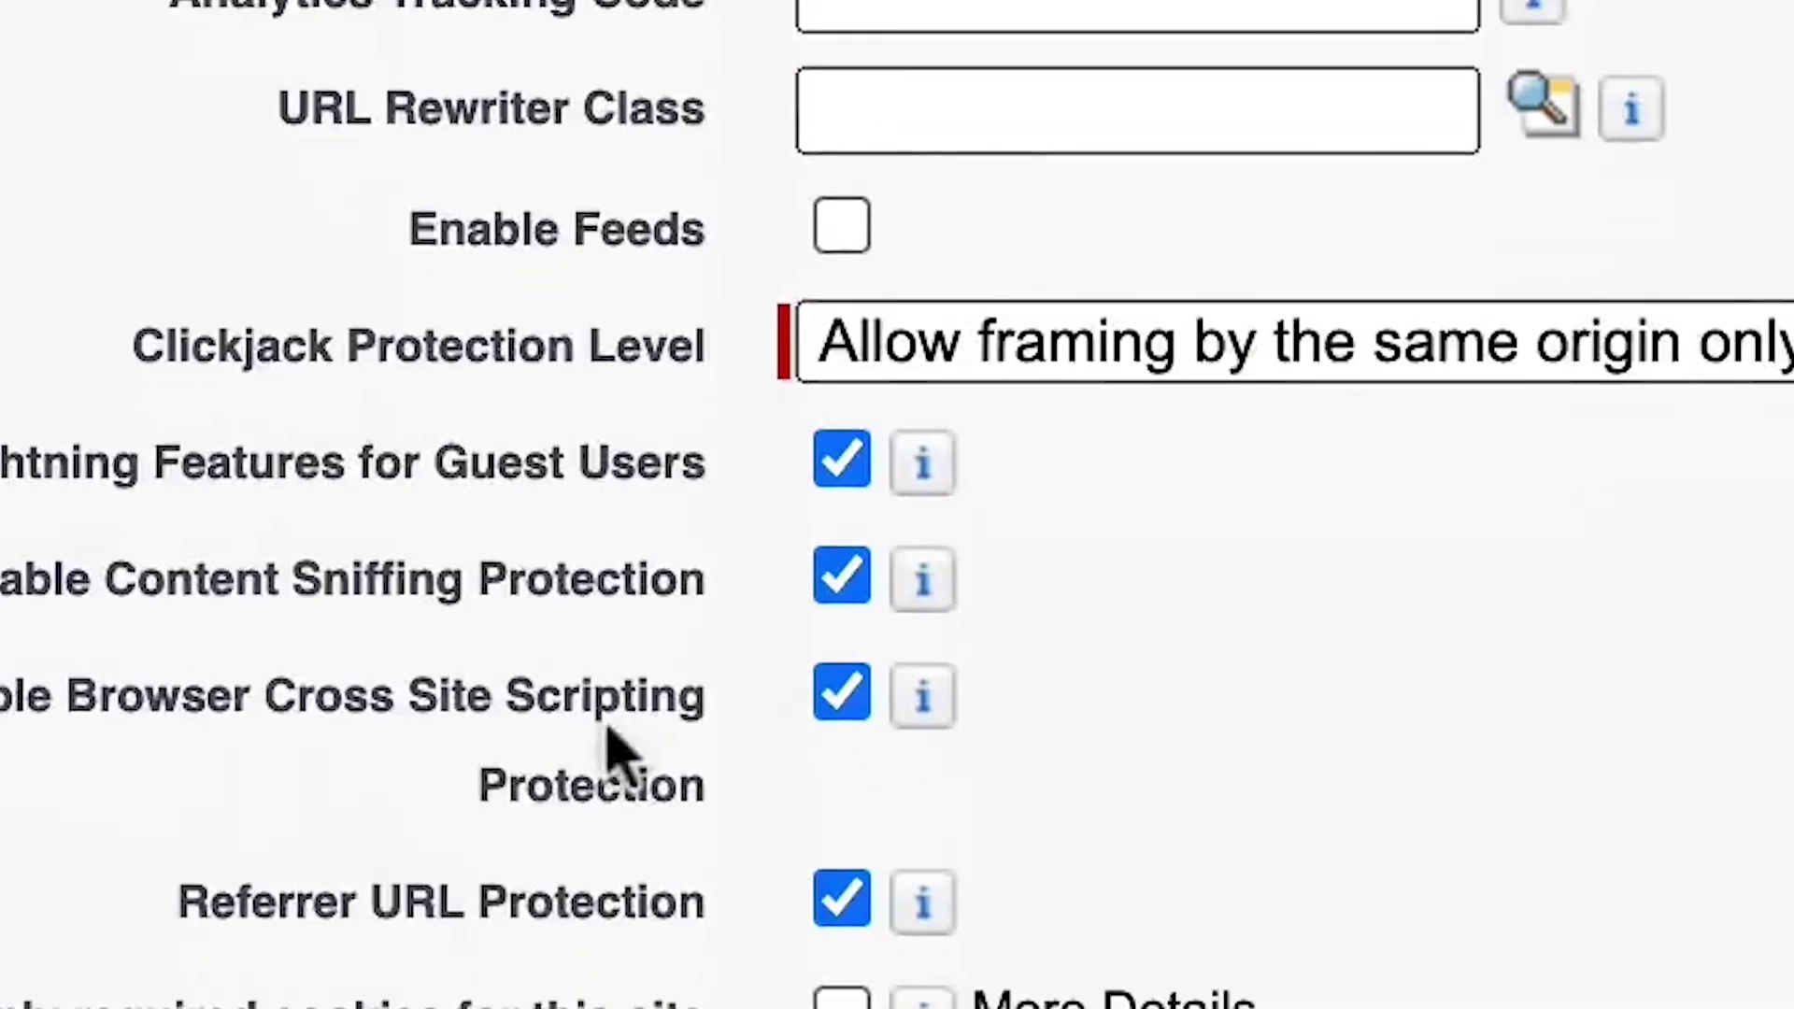
scroll(616, 752, down, 10)
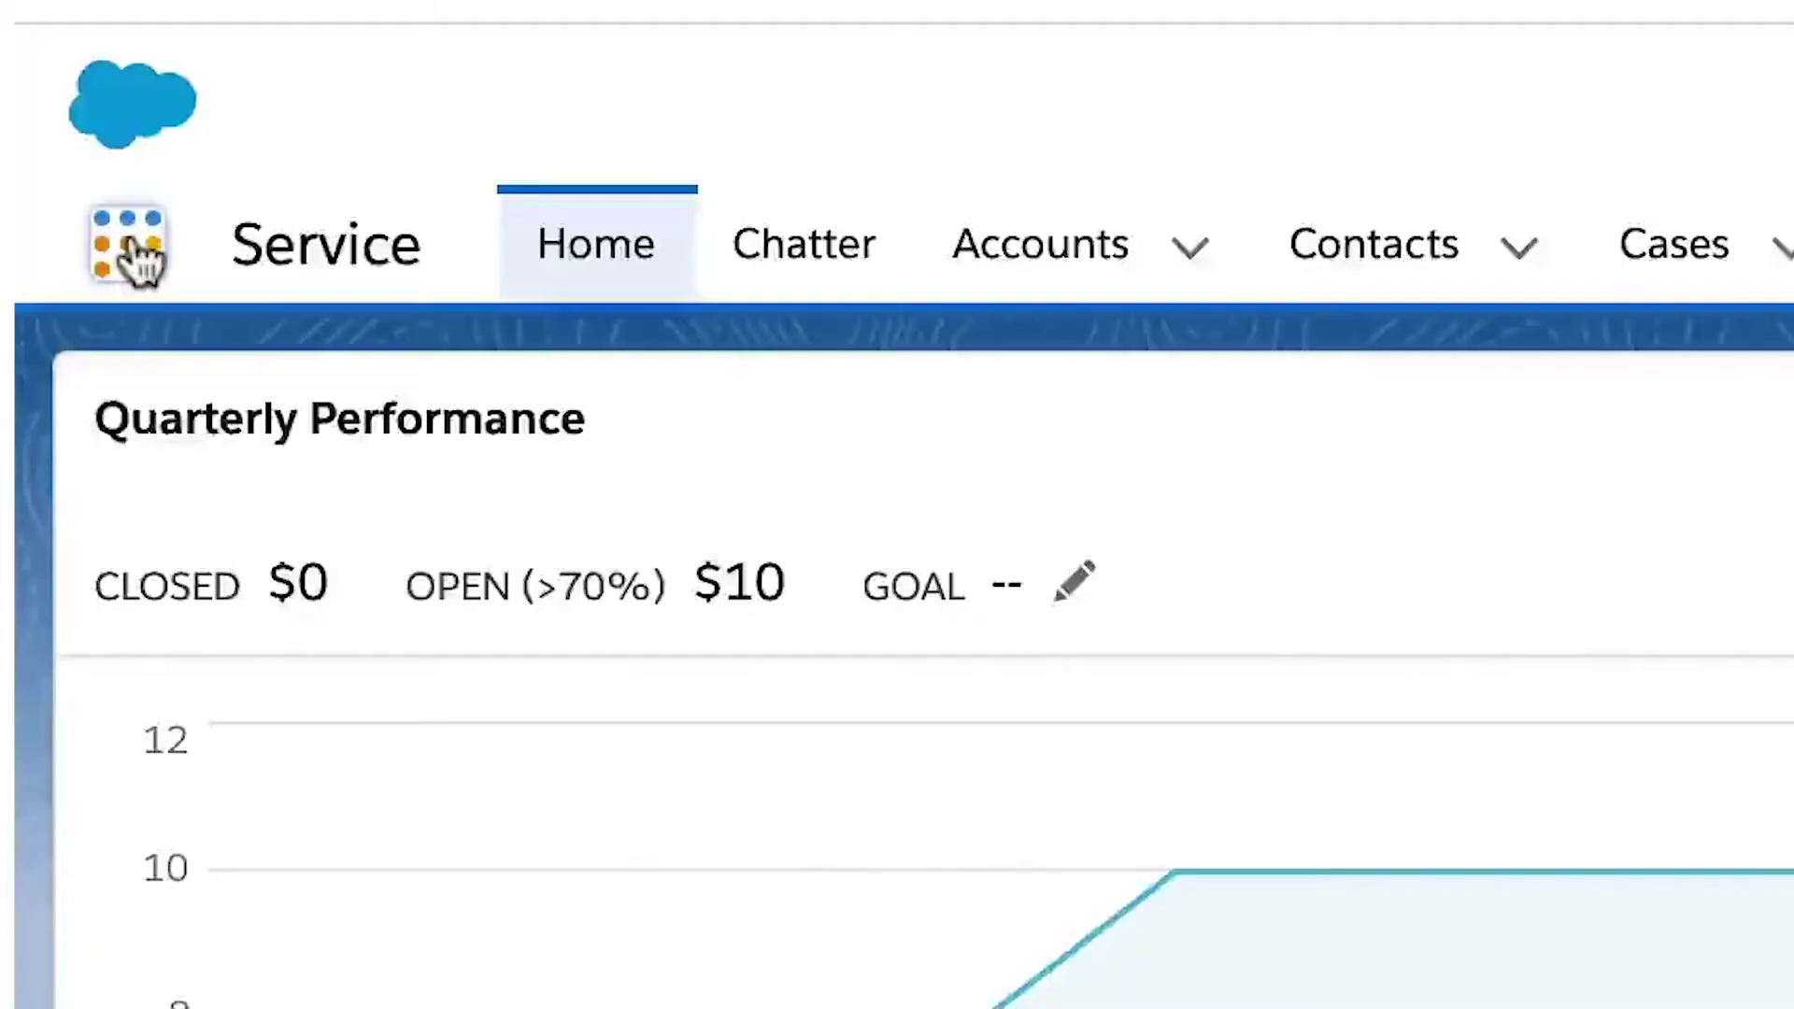
click(136, 257)
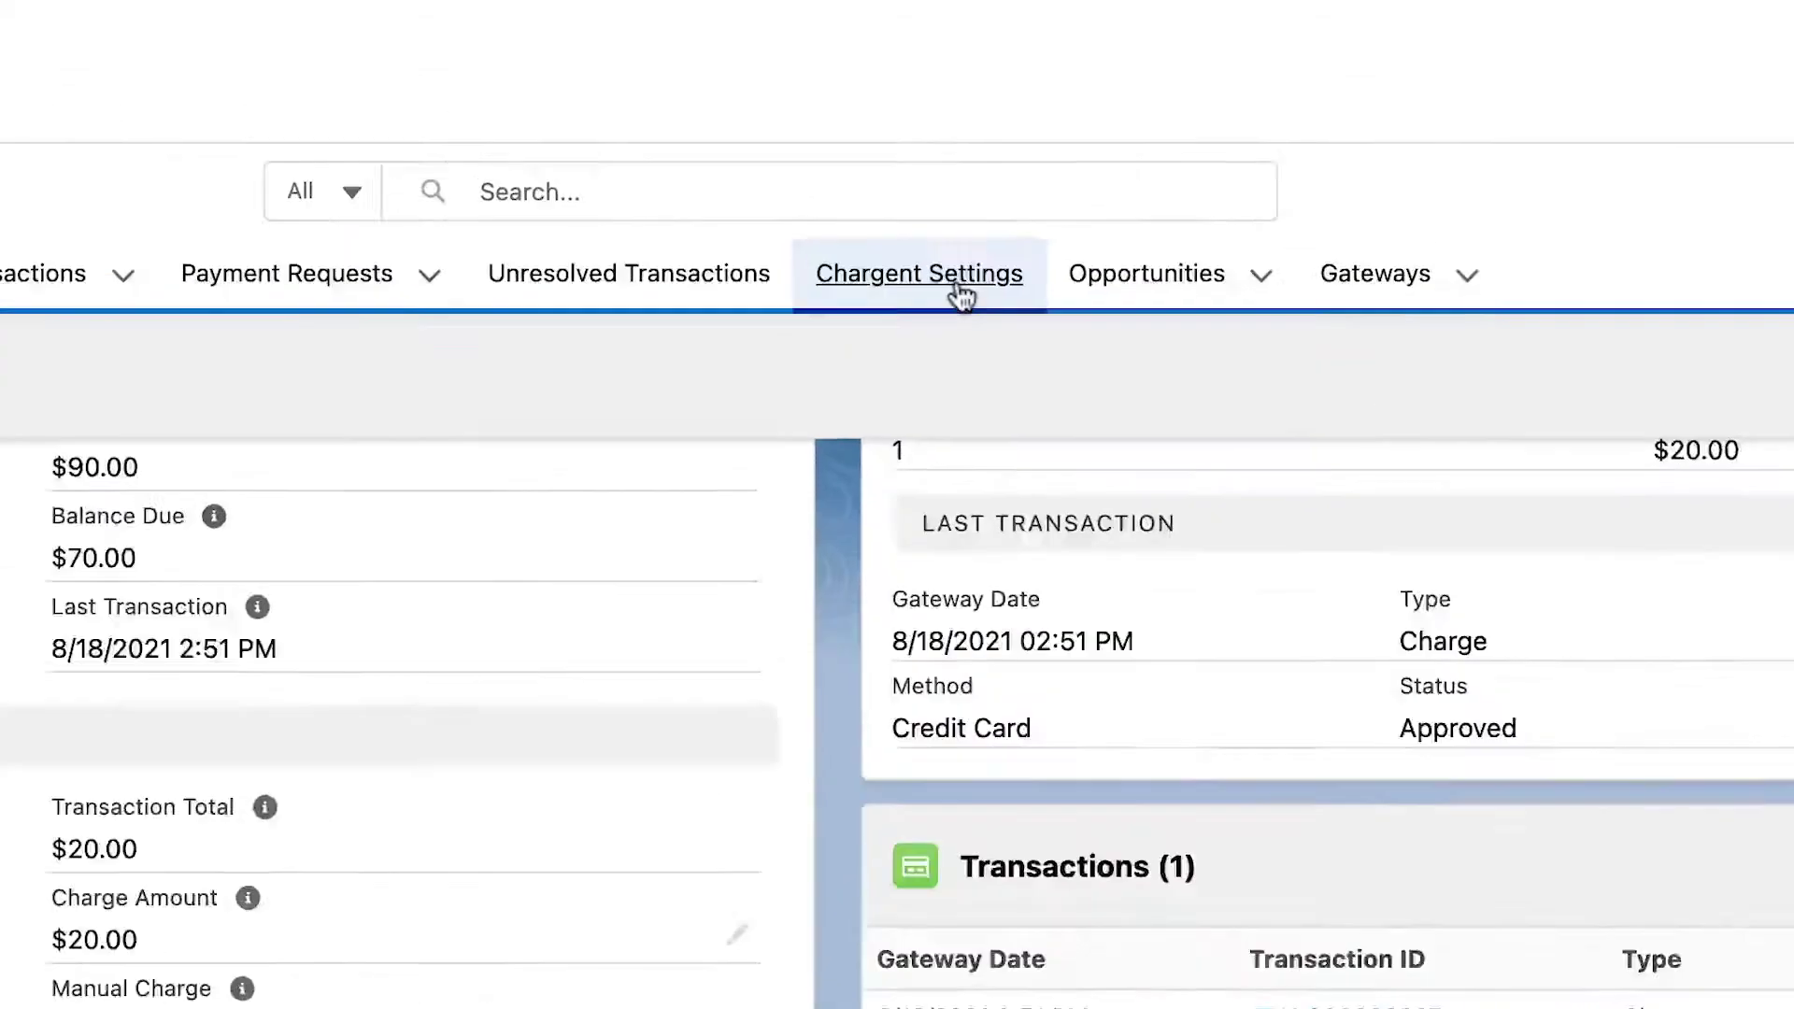
In Chargent Payment Request Setup, open a template and choose the payform's site and force.com address
click(963, 142)
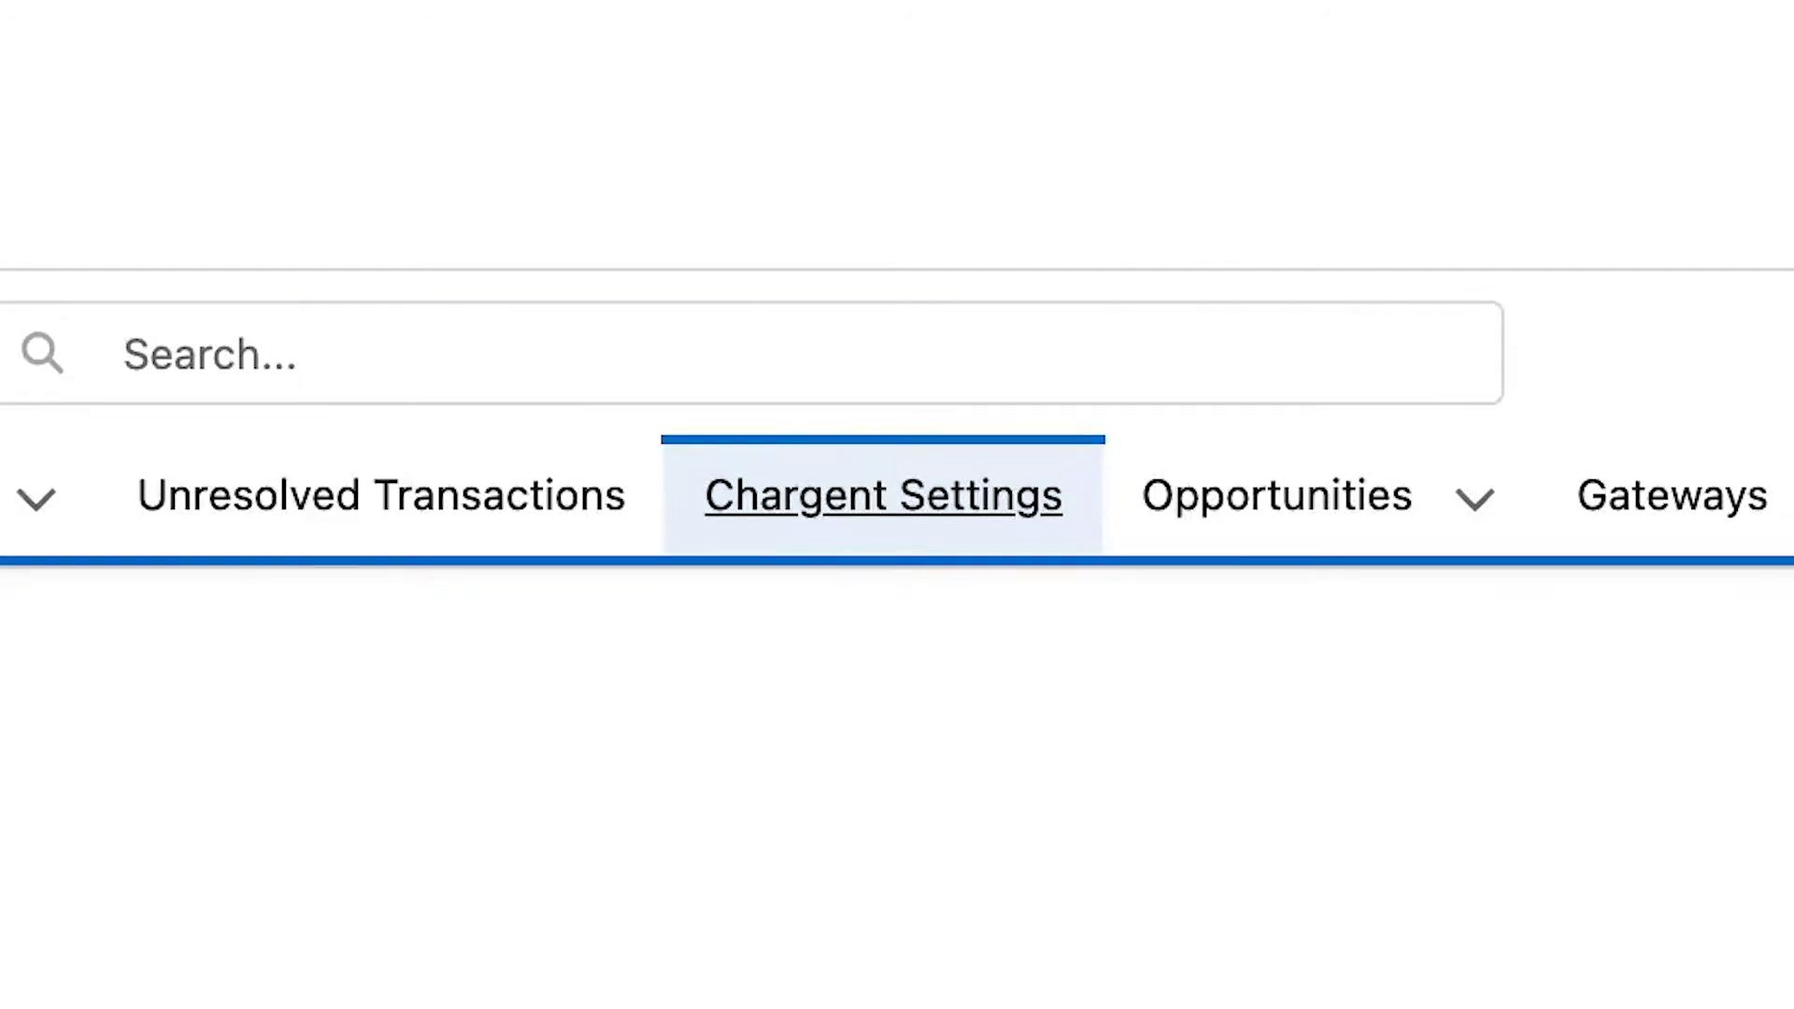
click(1409, 526)
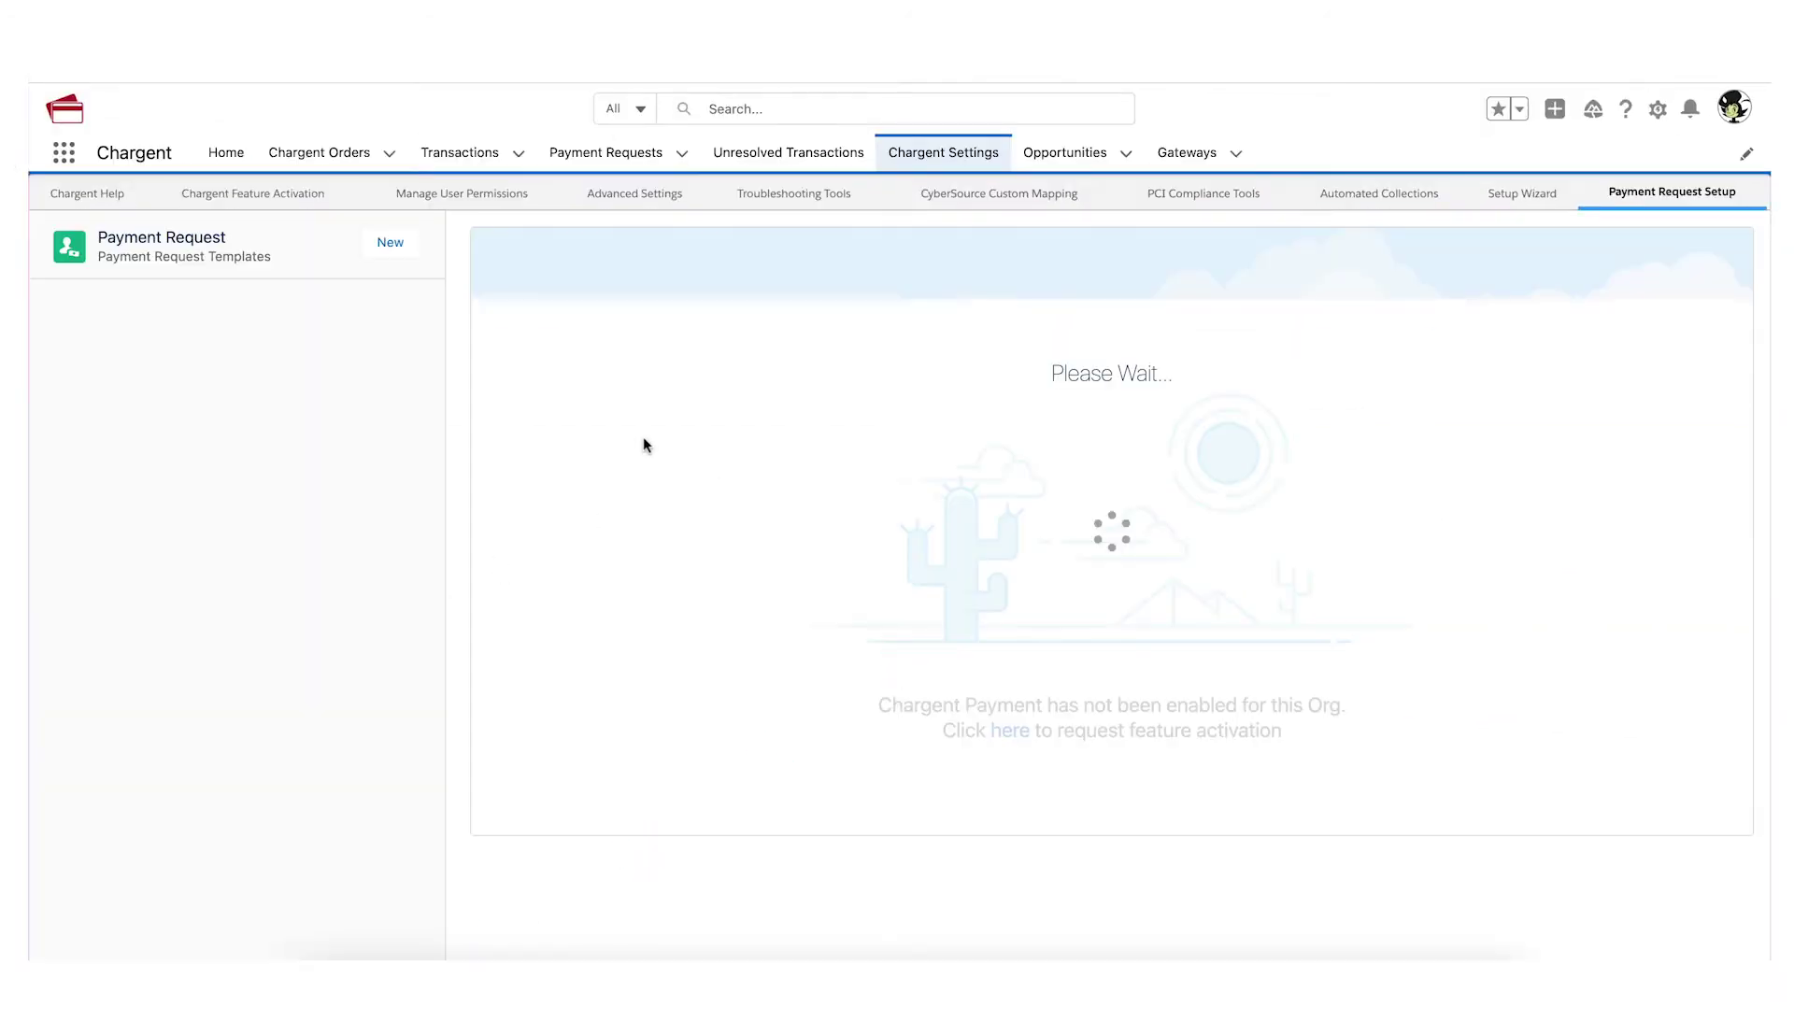
click(267, 508)
click(671, 562)
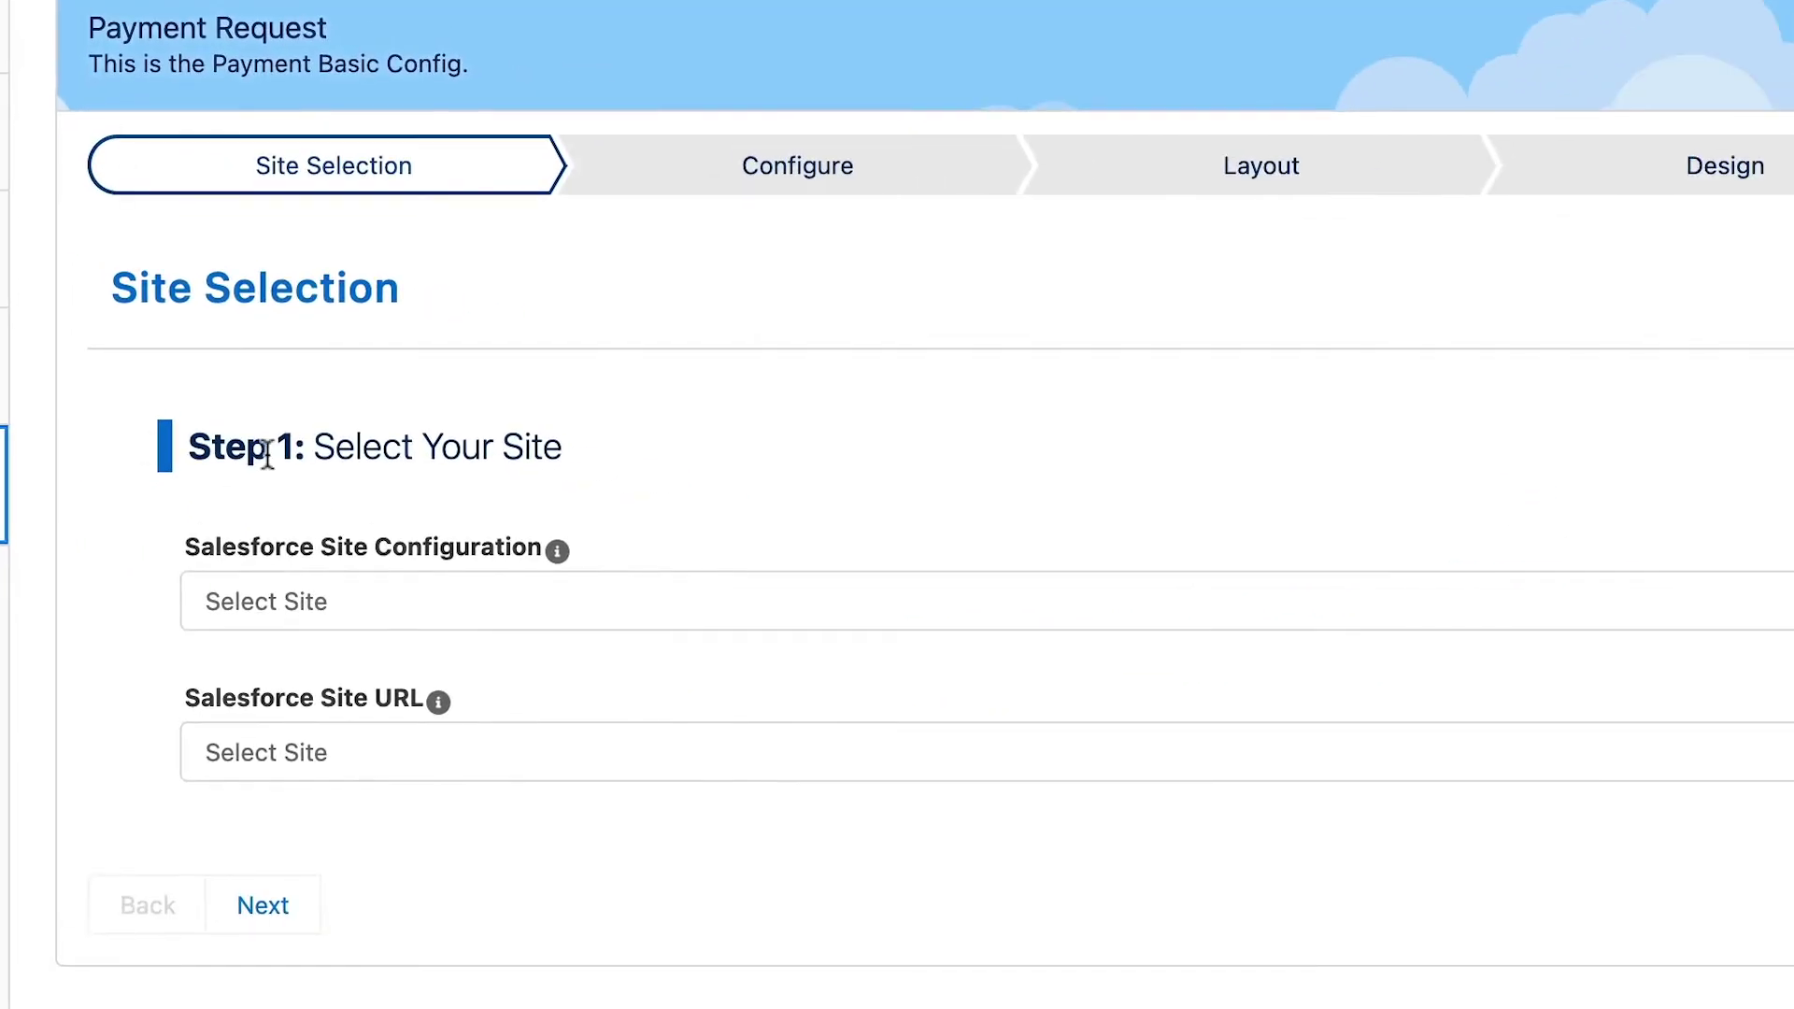
click(441, 748)
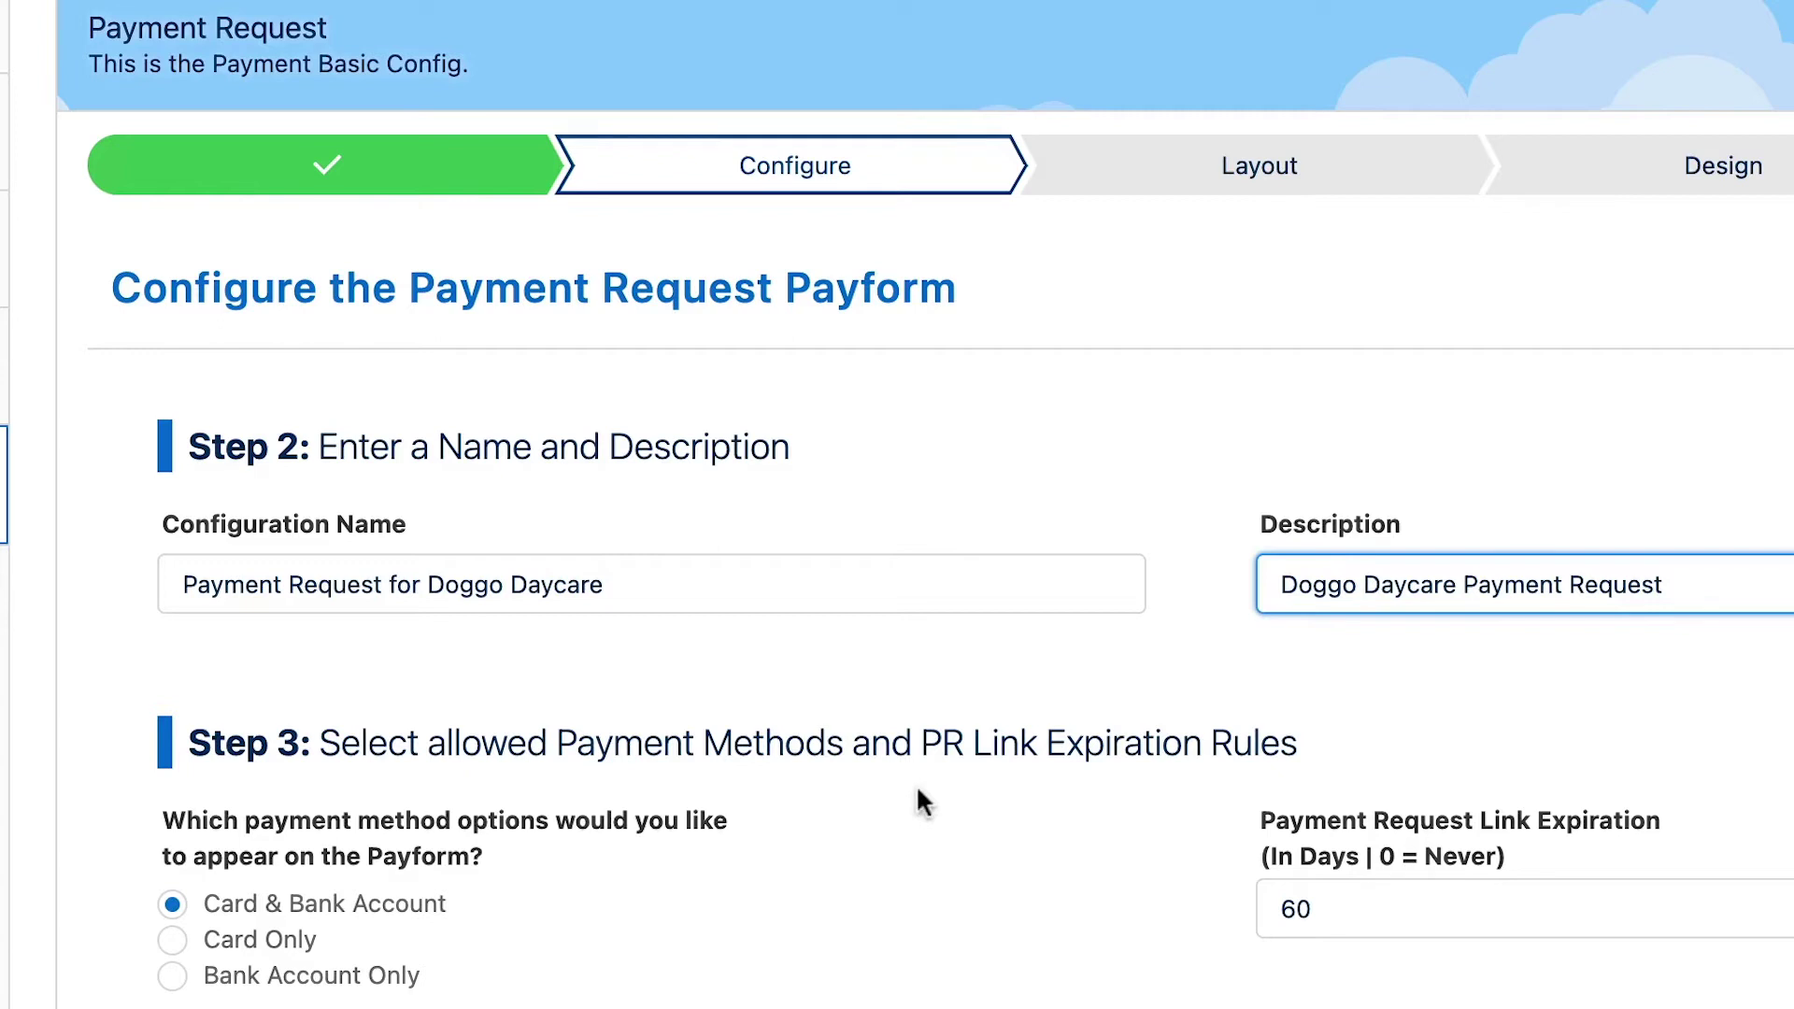
drag(458, 495, 207, 512)
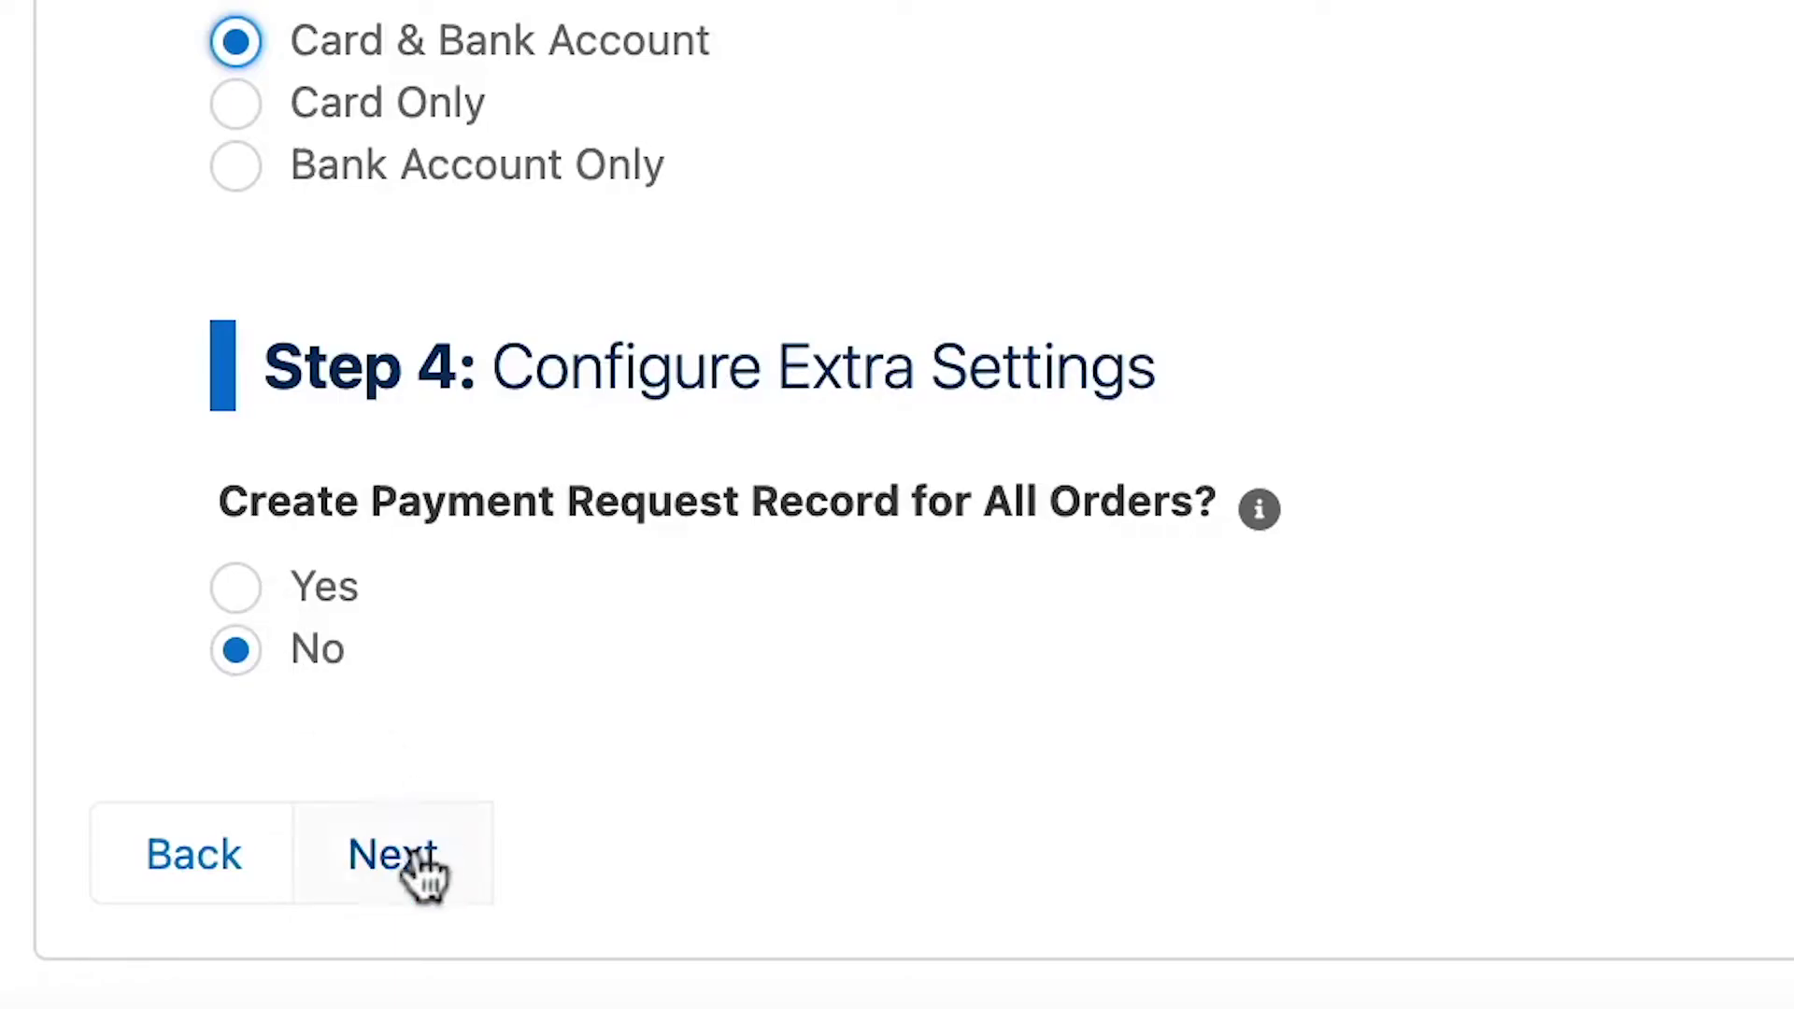
Advance the payform setup to the Layout step
click(413, 855)
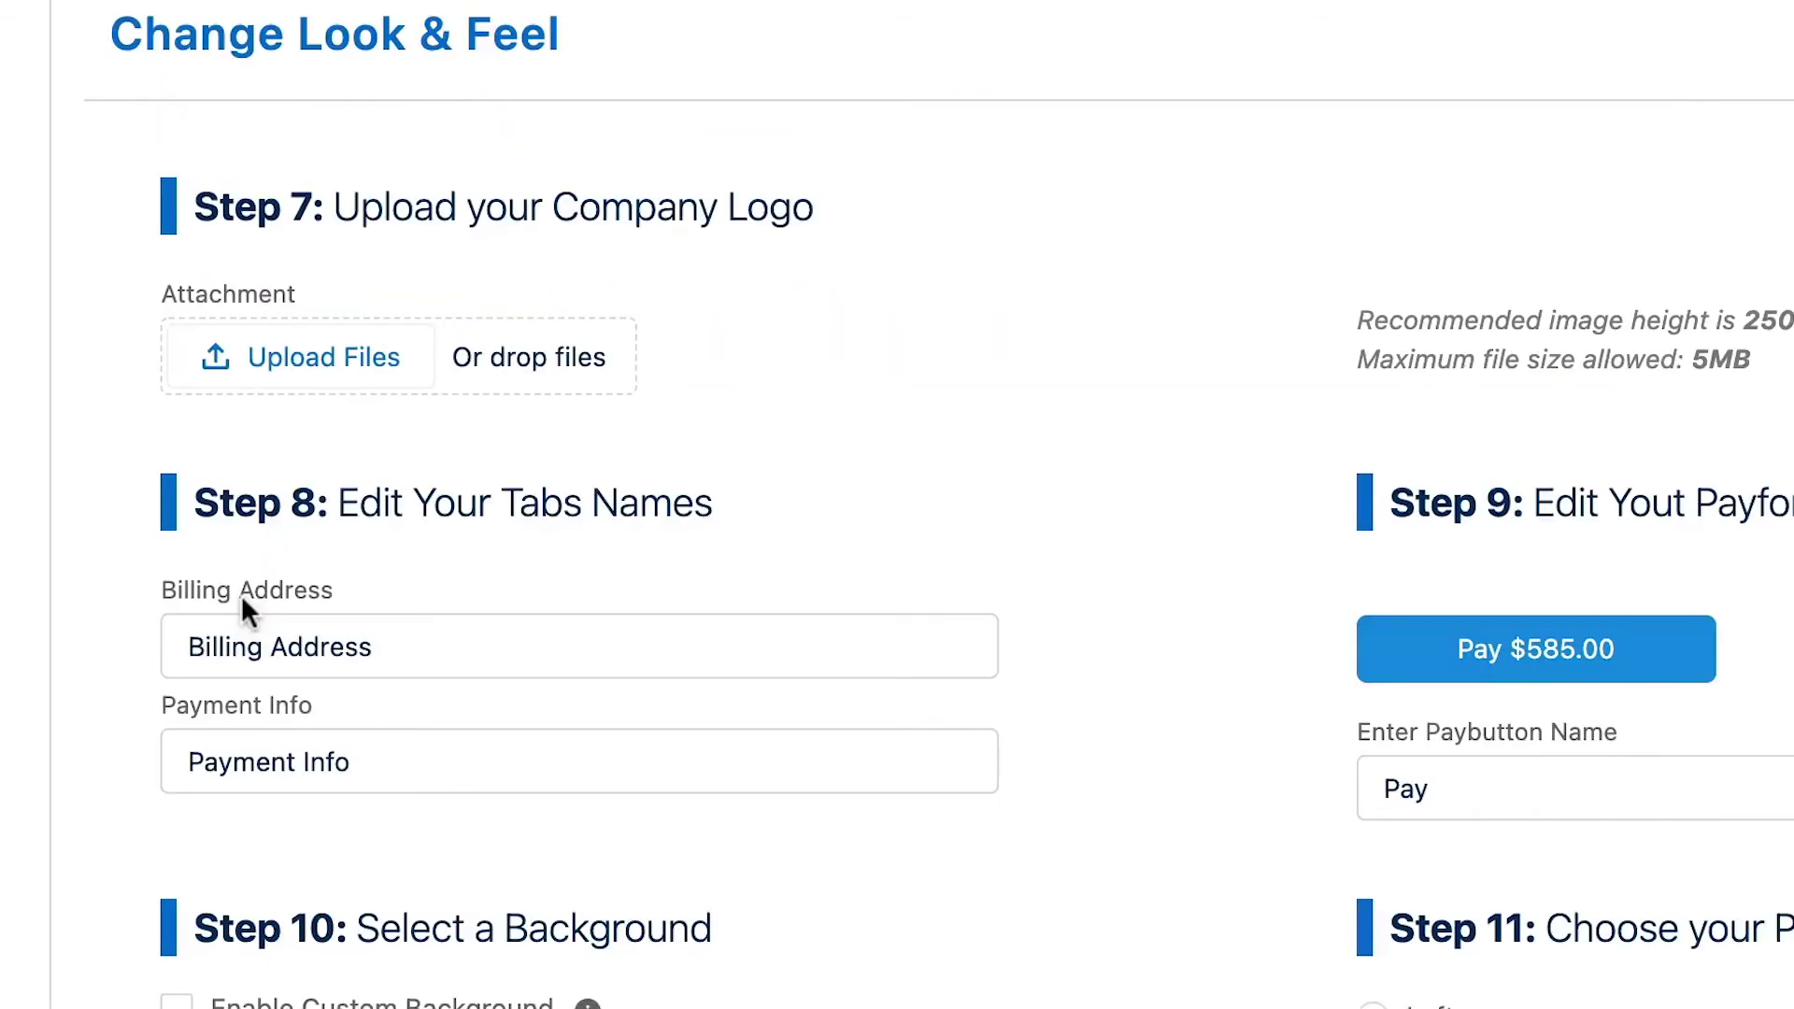
Edit the Payment Info tab name in Change Look & Feel
click(251, 701)
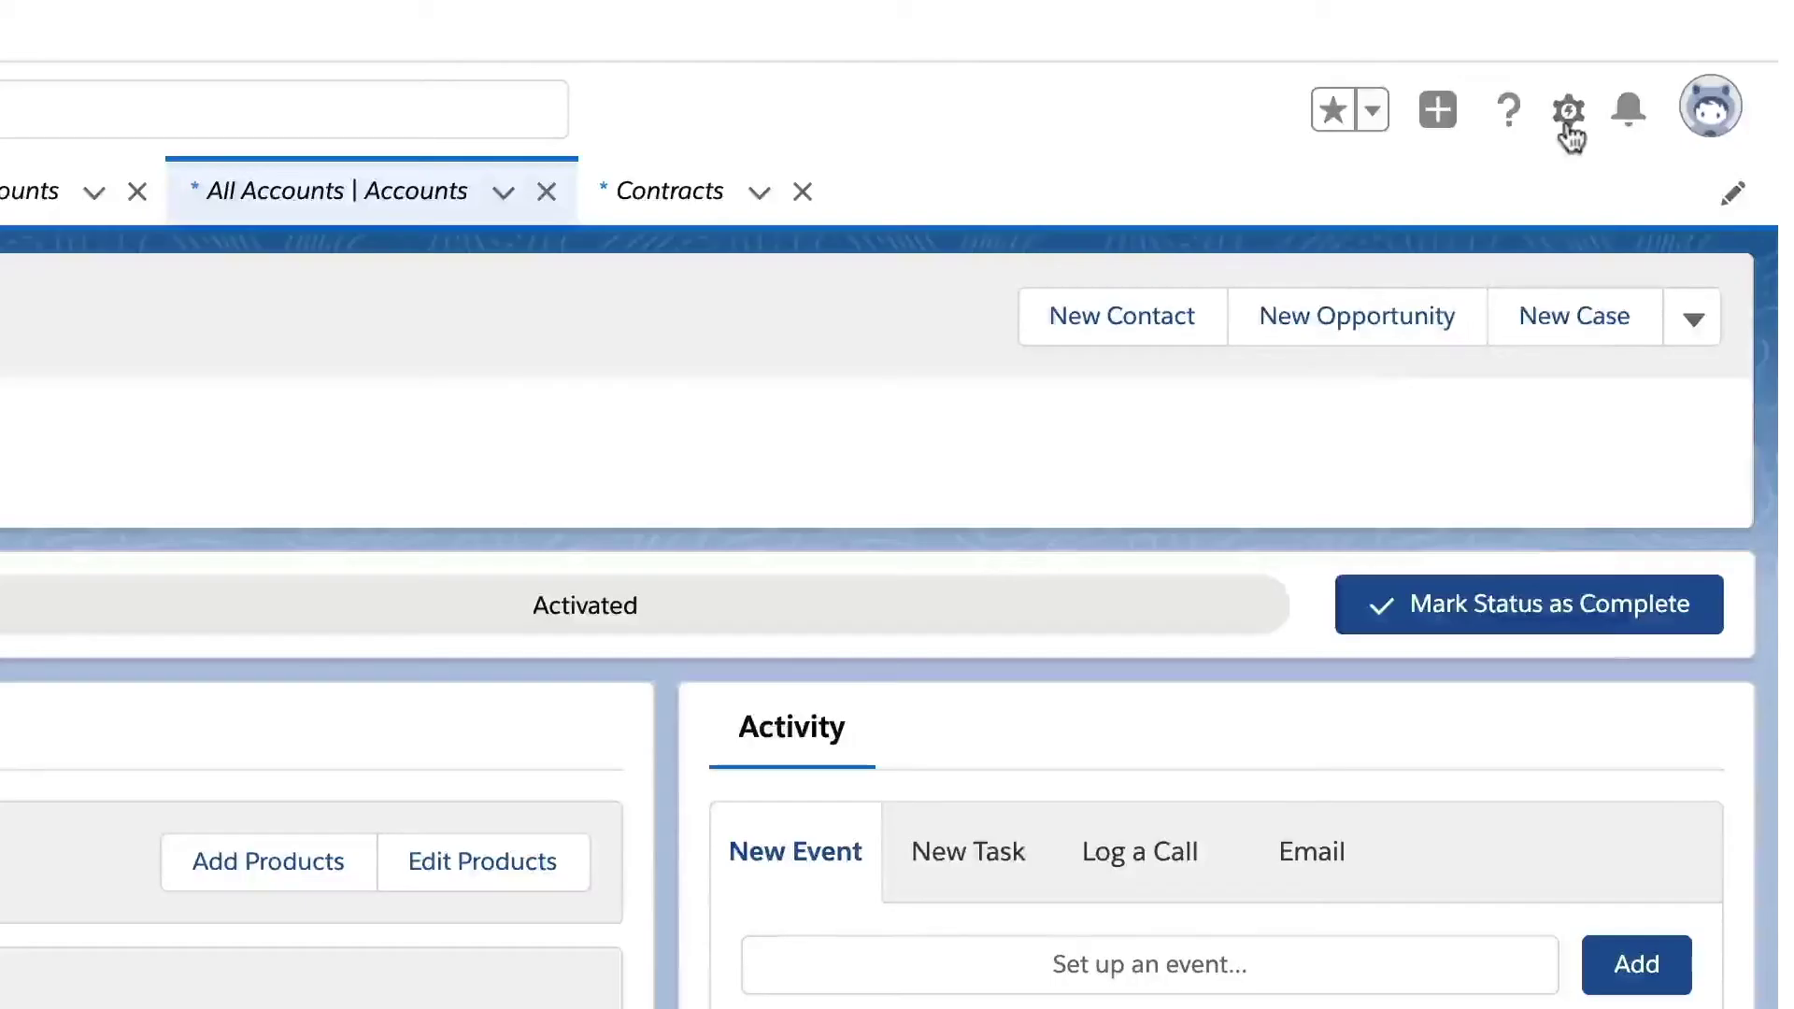
In Edit Page, drag the Chargent Anywhere component to the top of the right column
click(1567, 131)
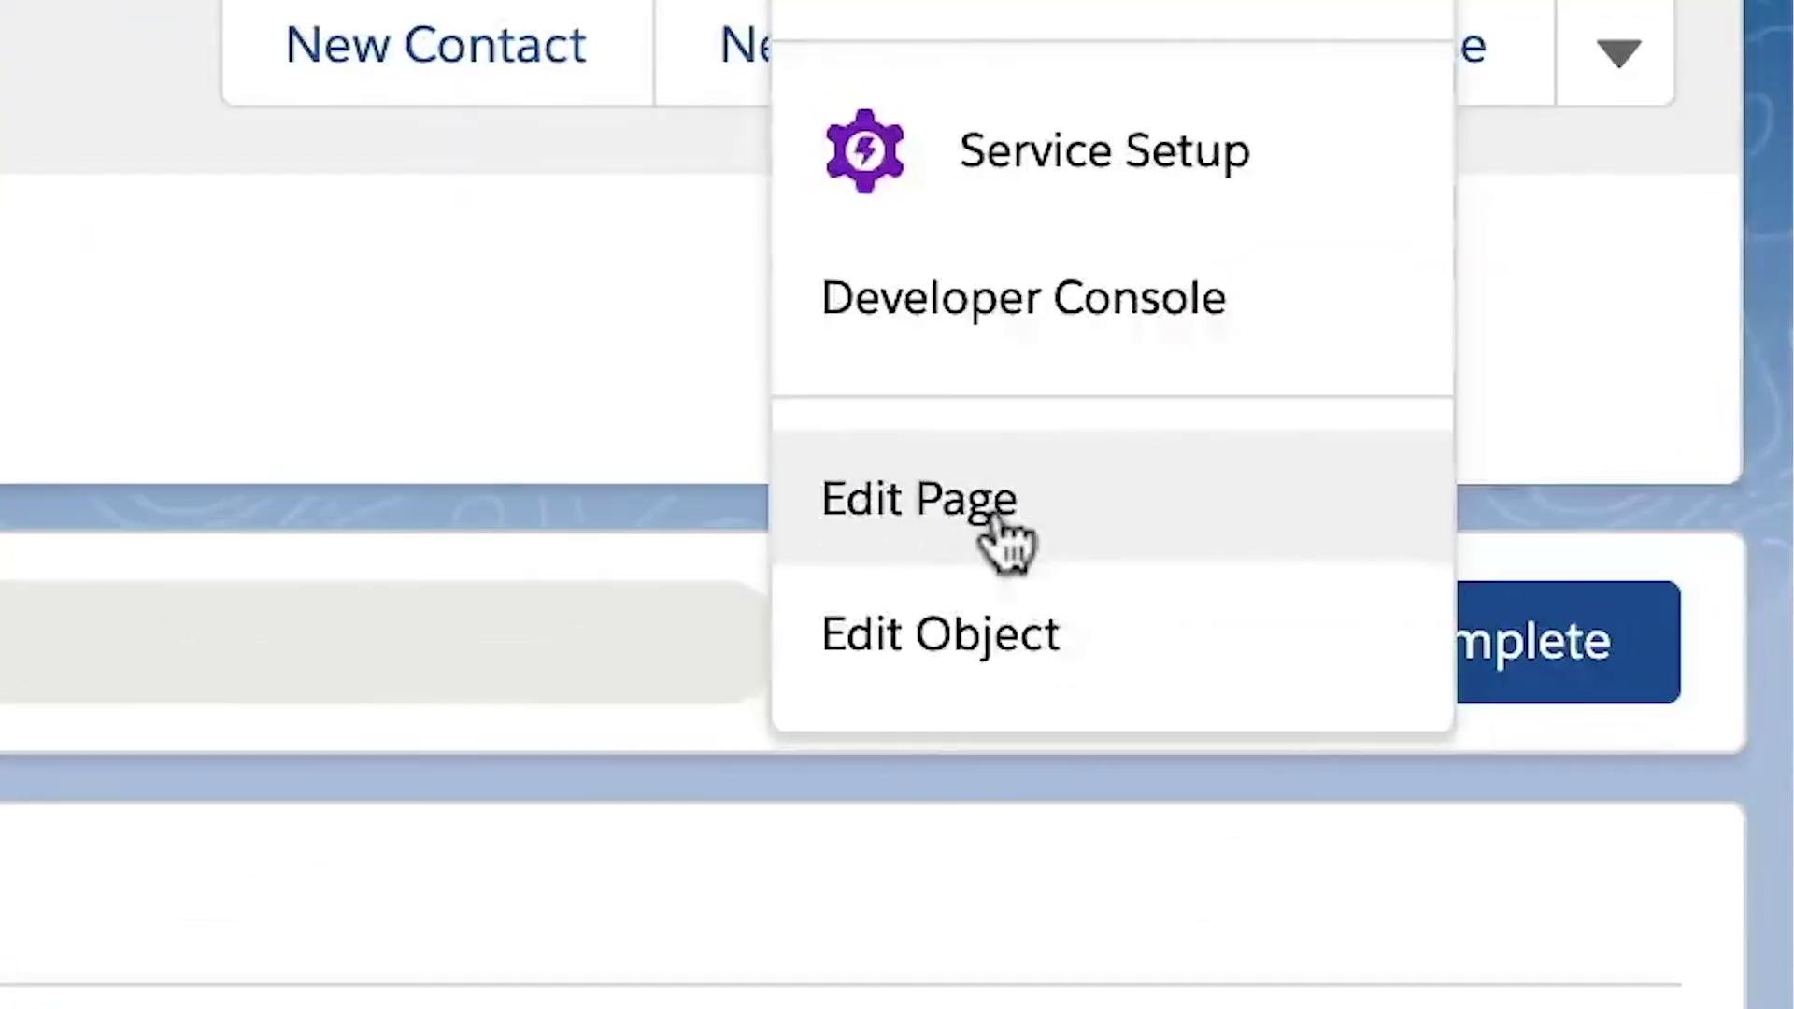
click(998, 526)
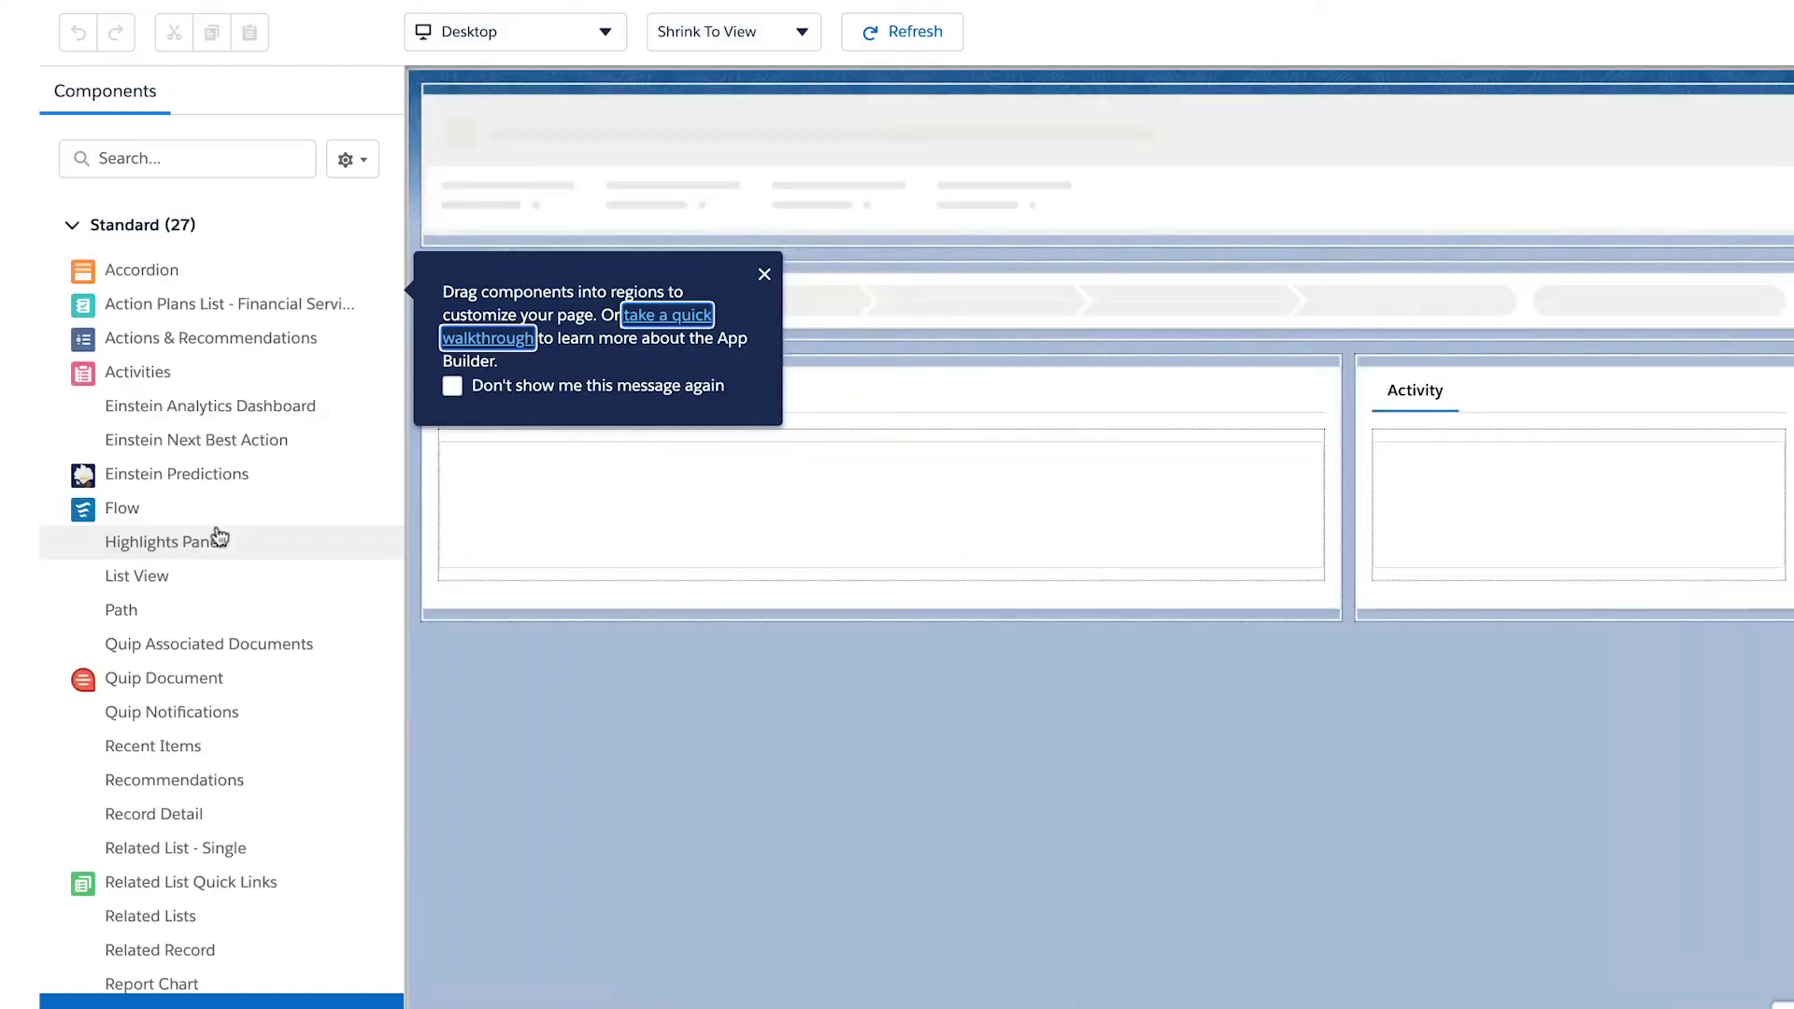
scroll(220, 532, down, 10)
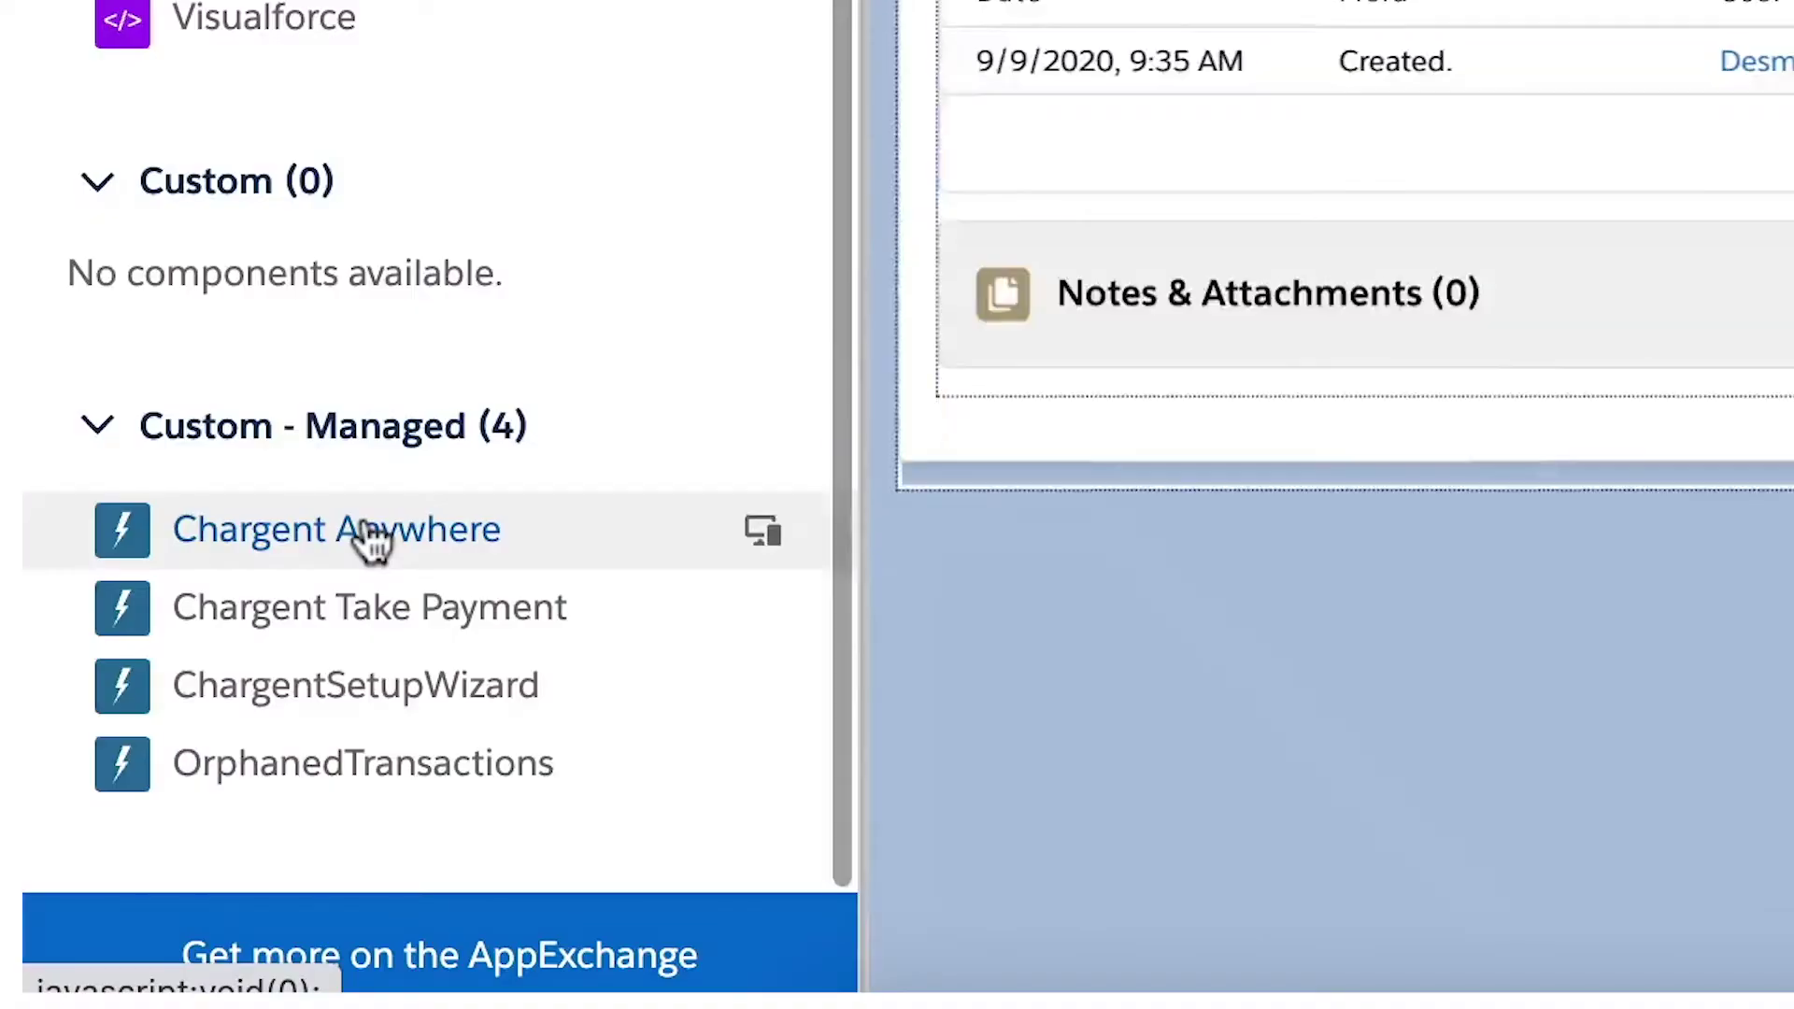
drag(372, 544, 1039, 393)
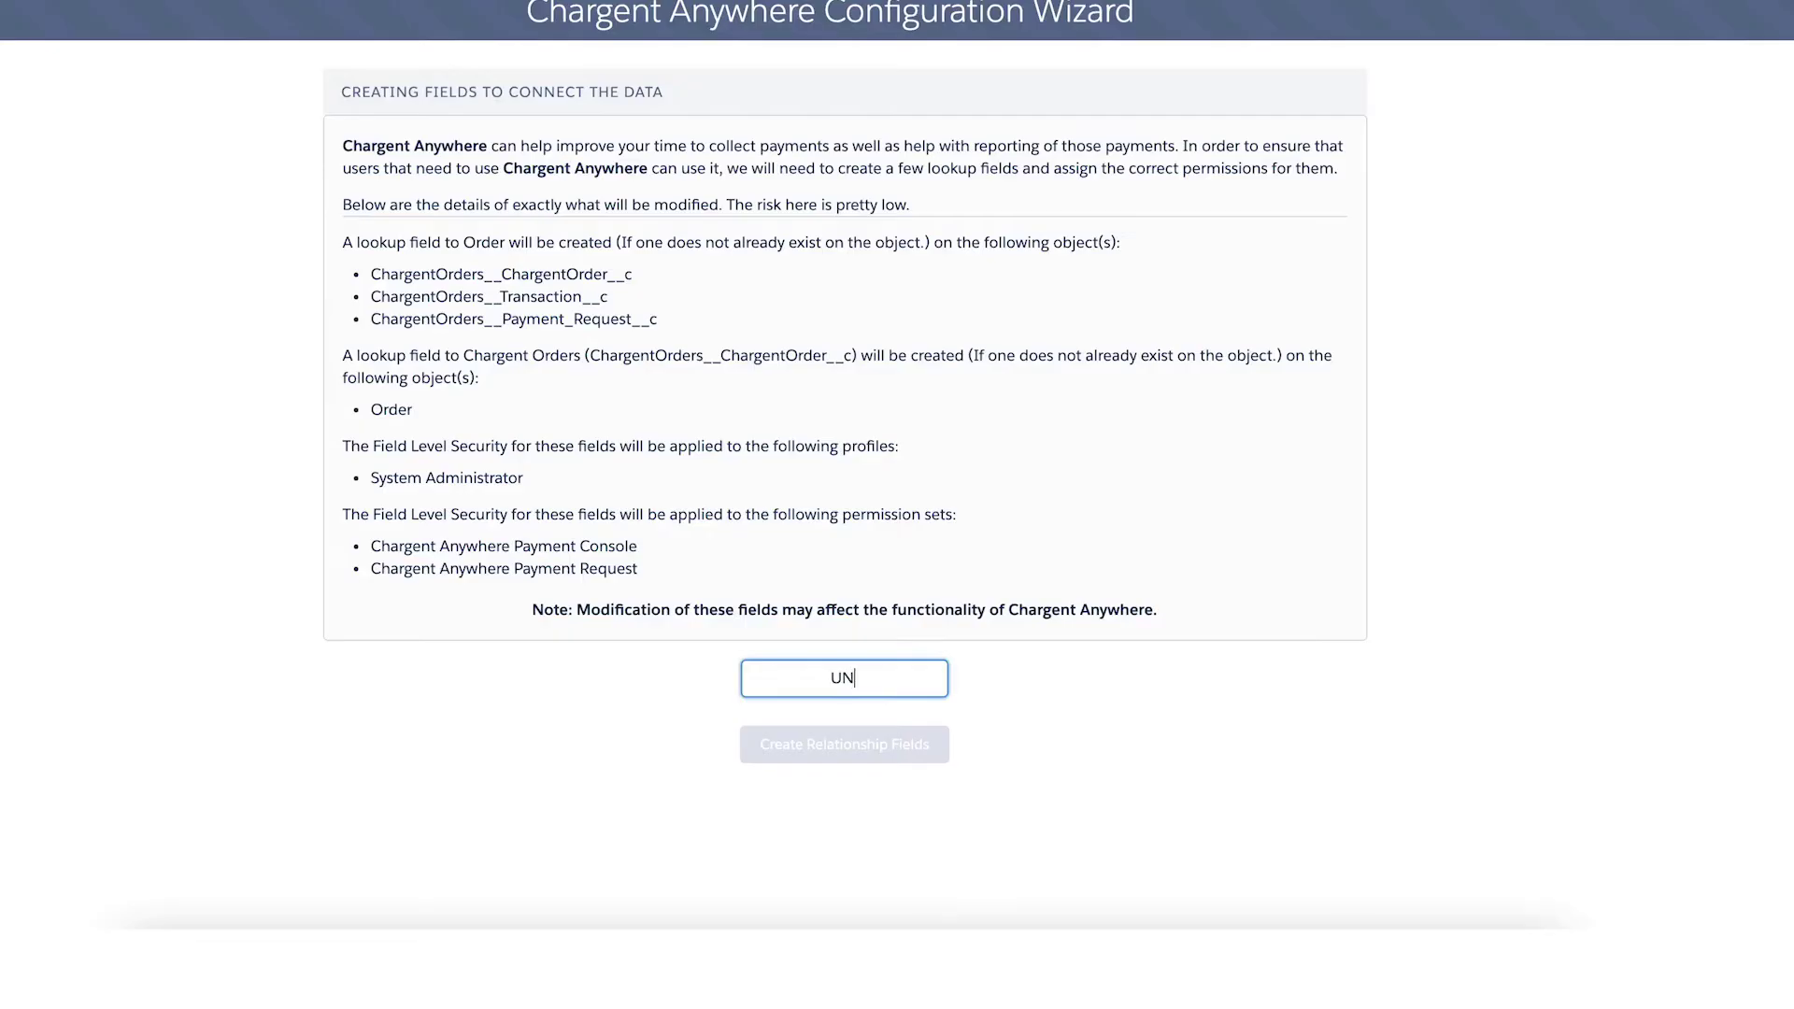
text(DER)
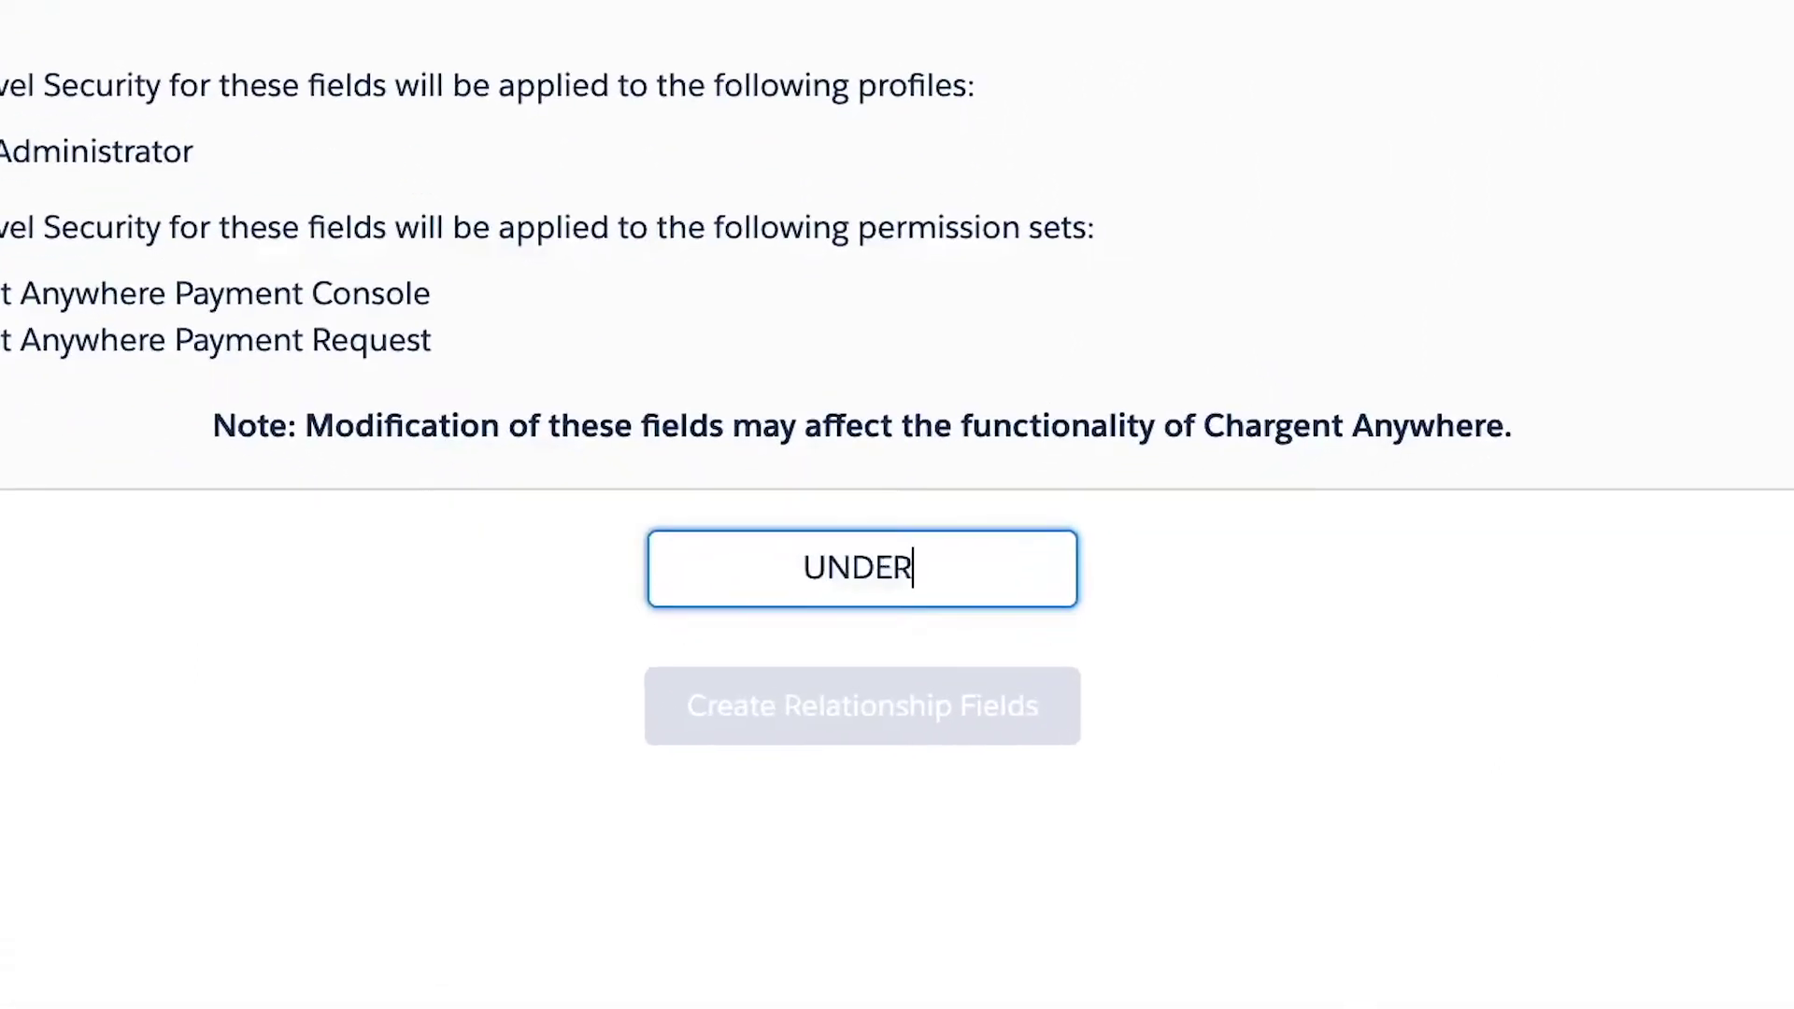
text(S)
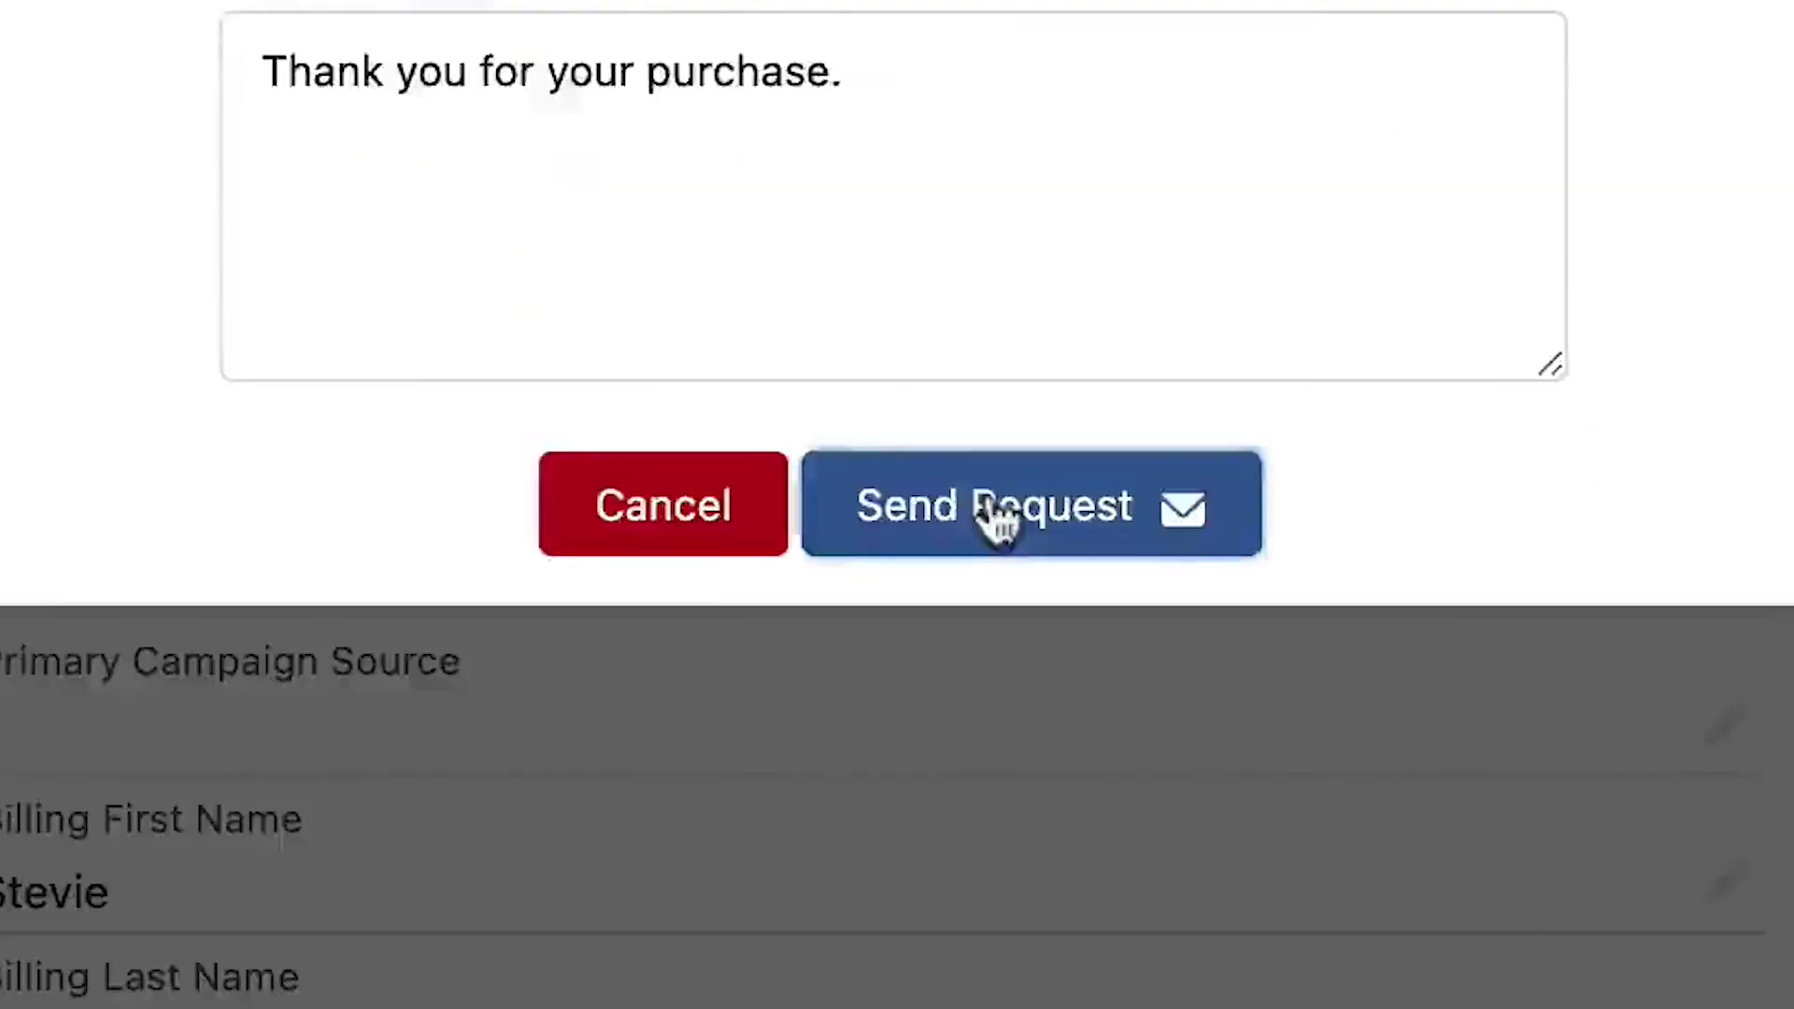
Send the $100.00 Doggo Daycare payment request to the contact's e-mail
click(963, 977)
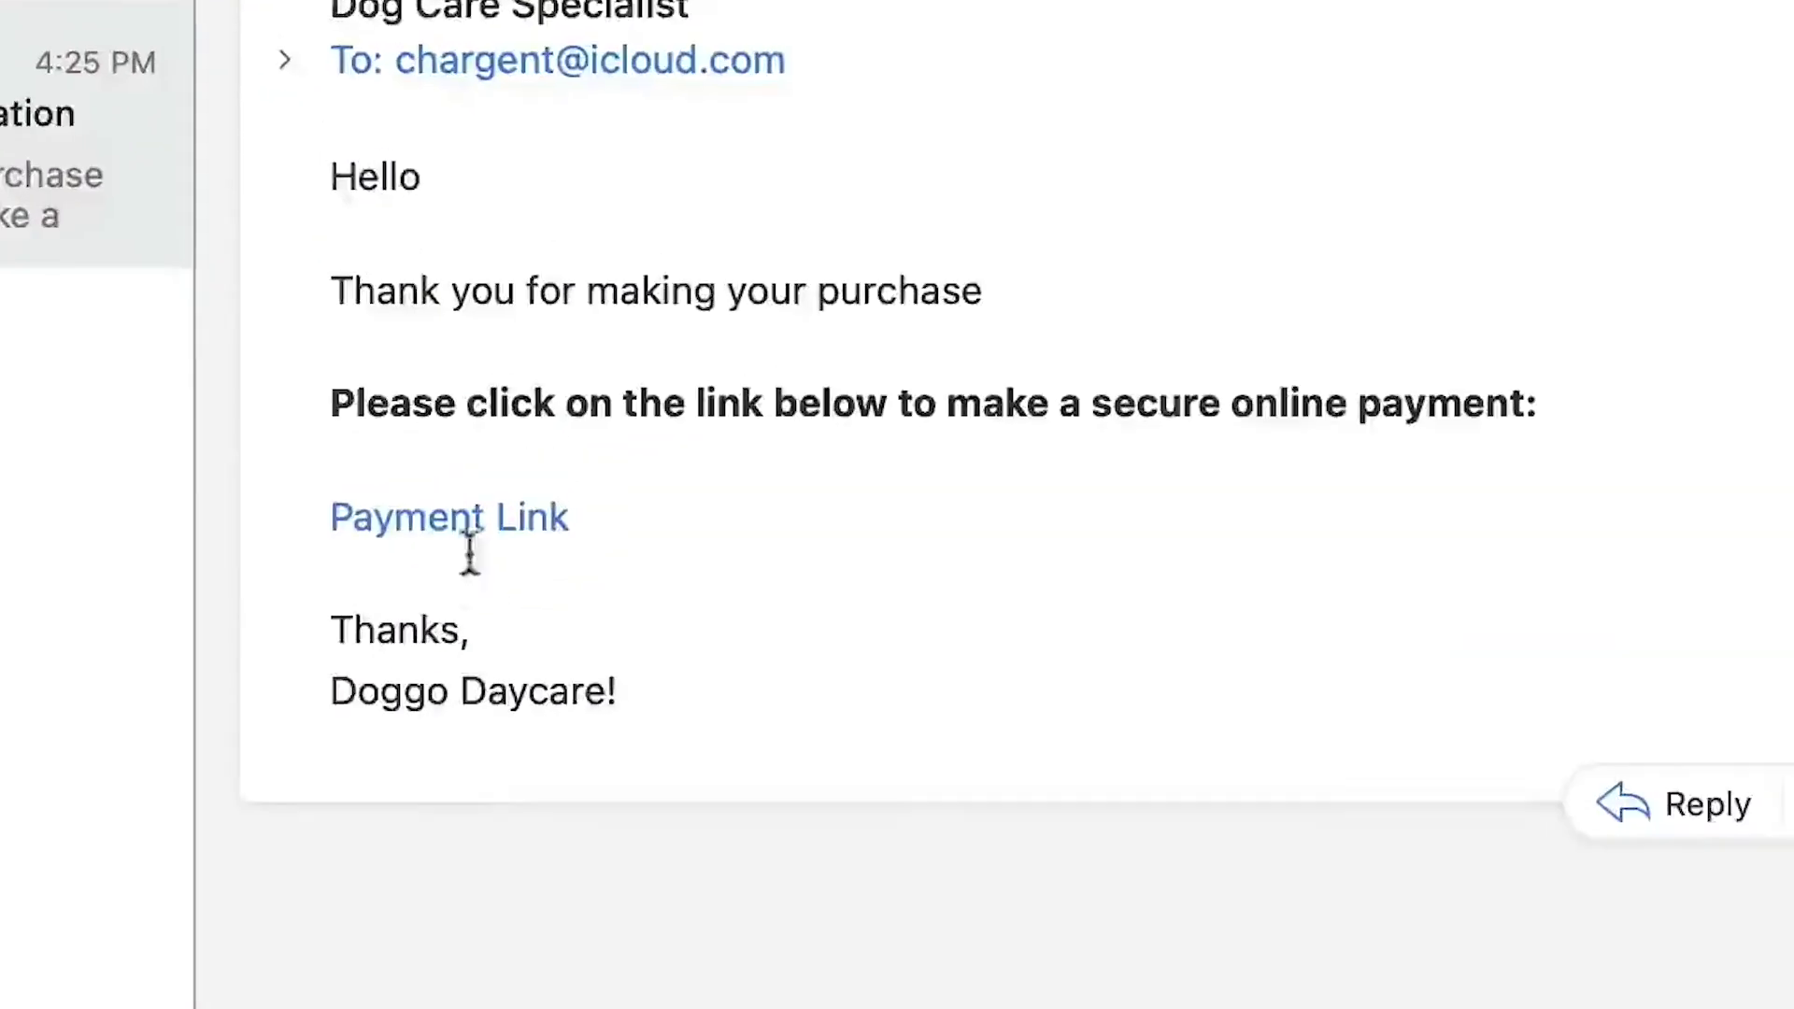
Open the emailed payment link and enter the test Visa card number on the payform
click(463, 520)
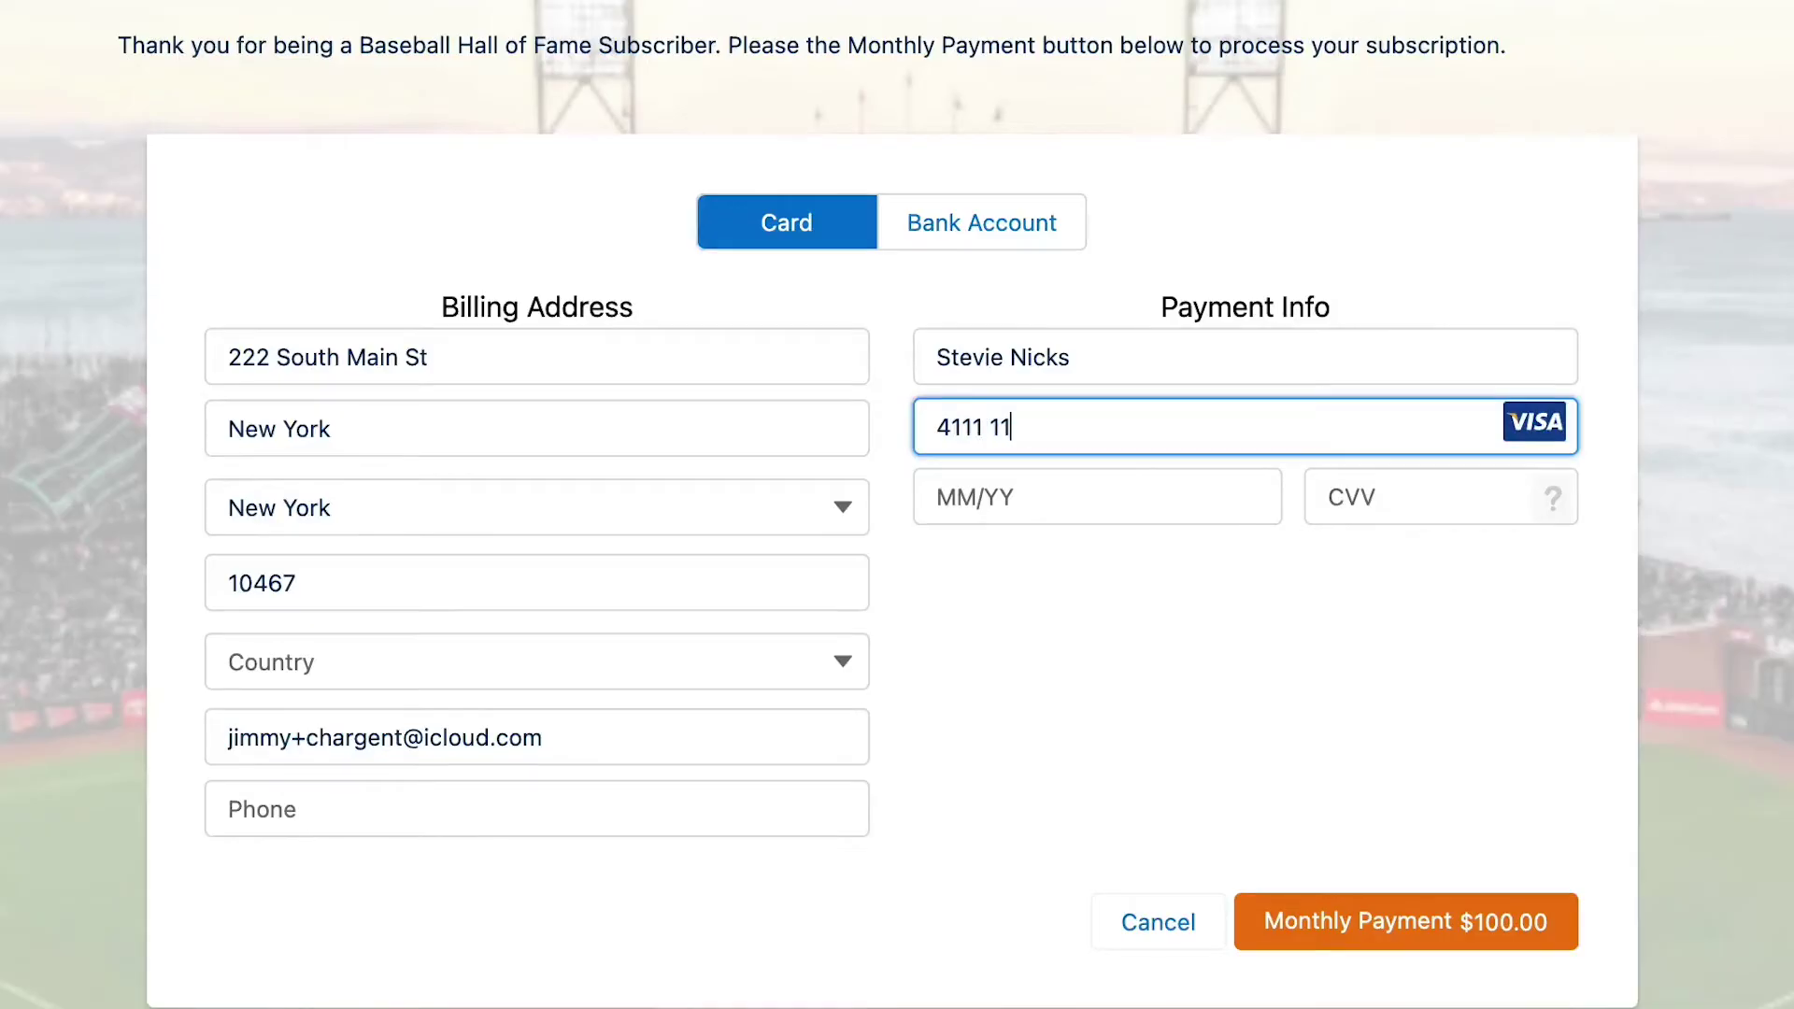
text(111 1111 111)
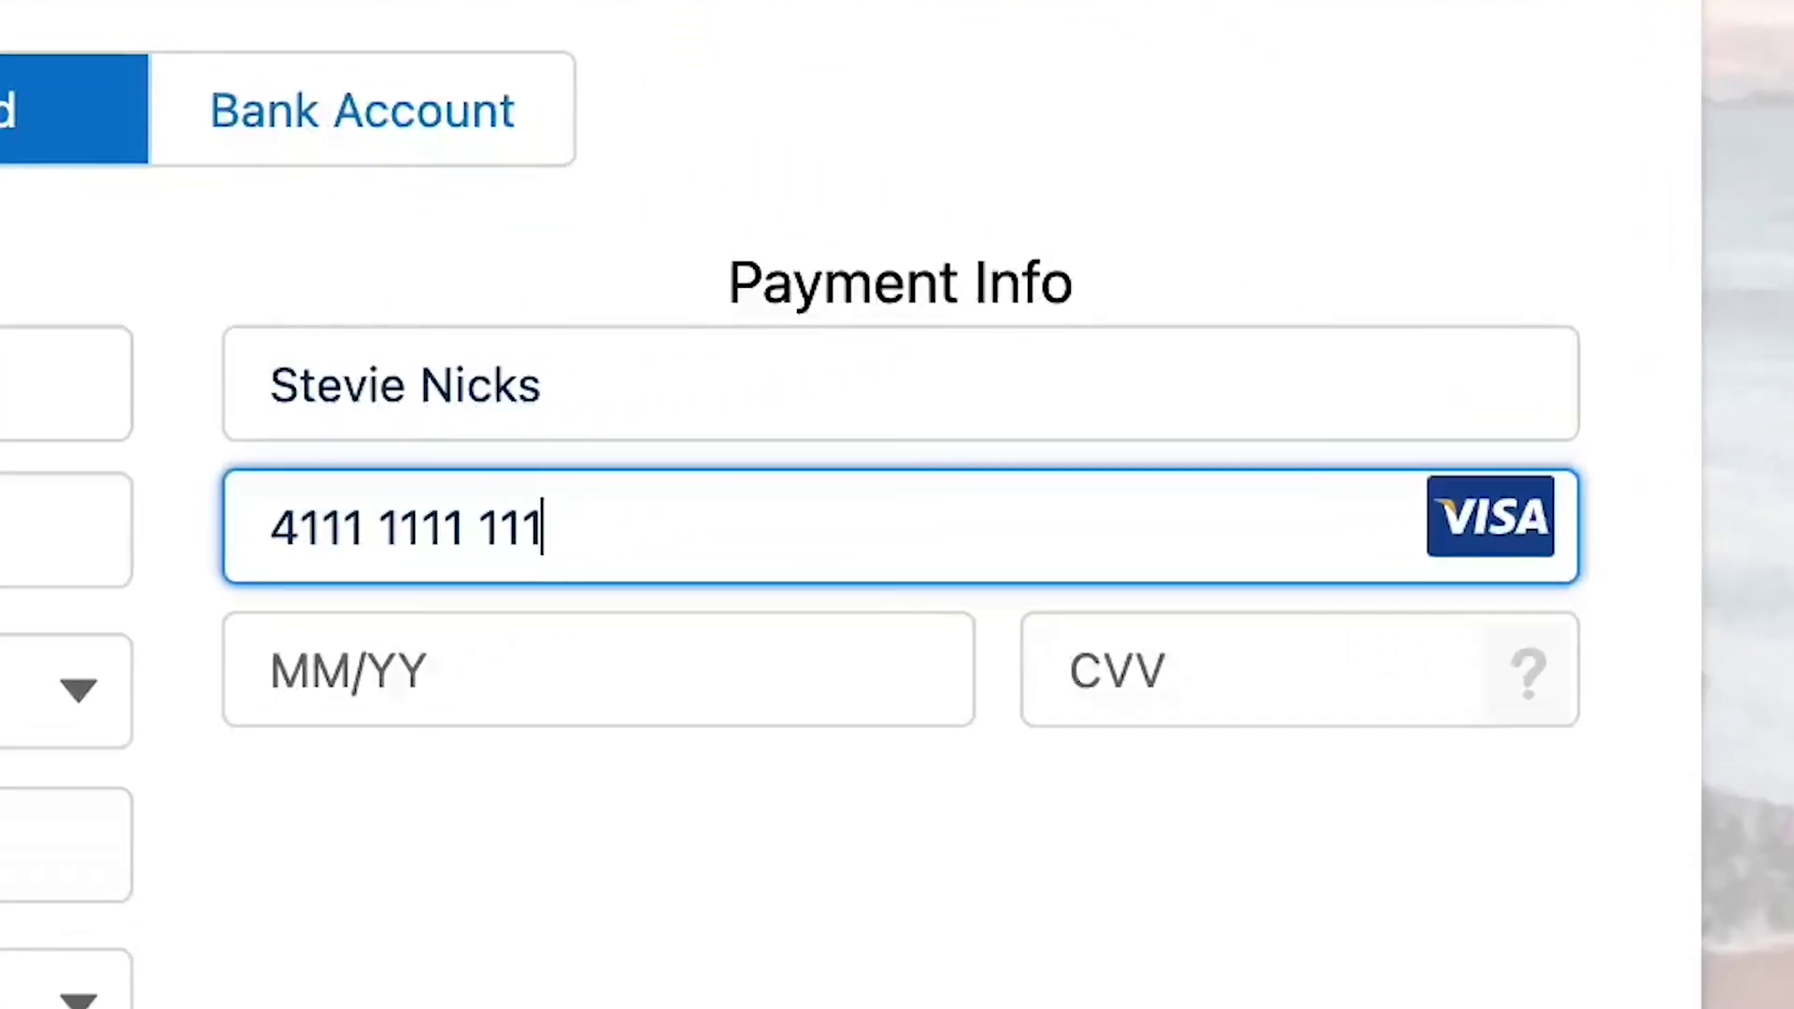